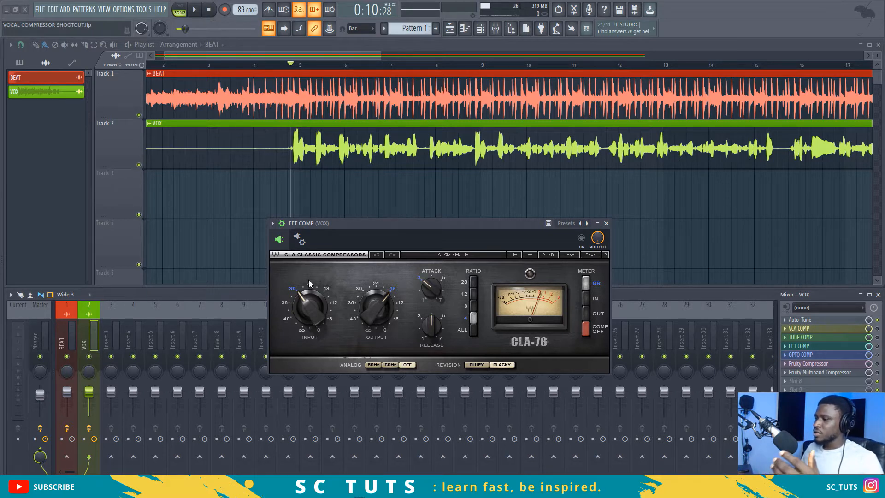
- Set the CLA-76 input to -29.0 and adjust its attack
{"action": "left_click_drag", "start_coordinate": [308, 290], "coordinate": [297, 301]}
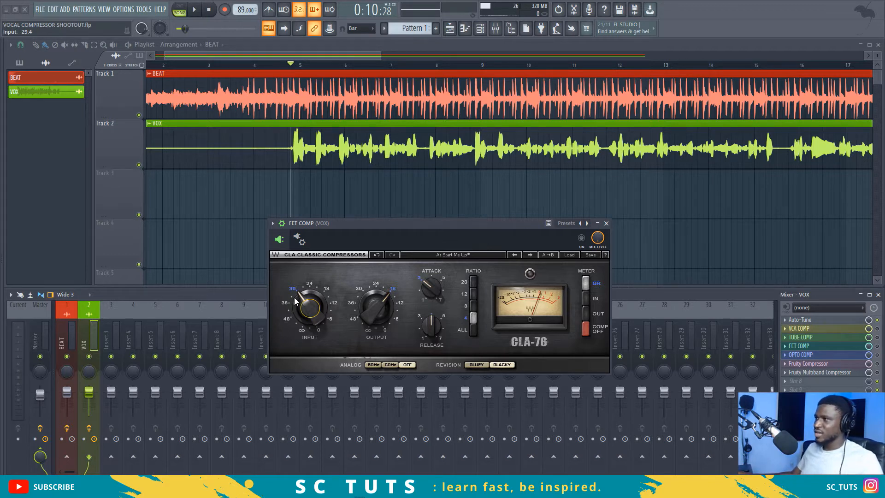
{"action": "mouse_move", "coordinate": [311, 311]}
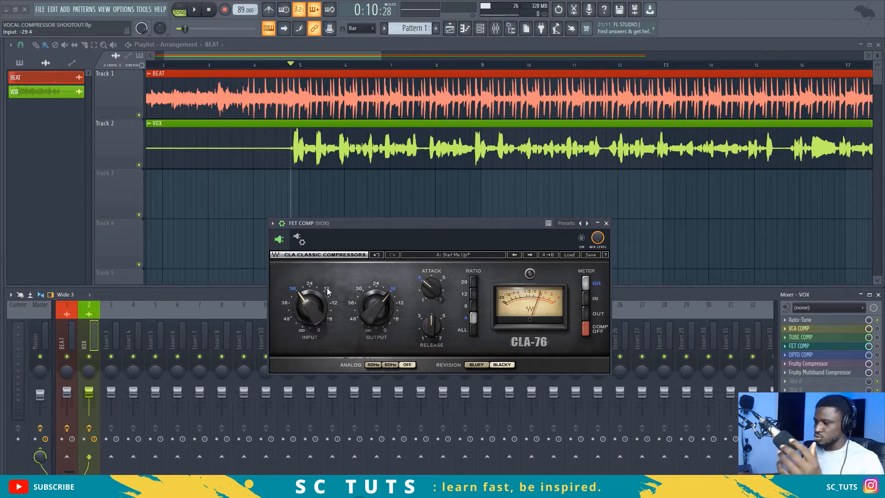
{"action": "left_click_drag", "start_coordinate": [308, 299], "coordinate": [307, 296]}
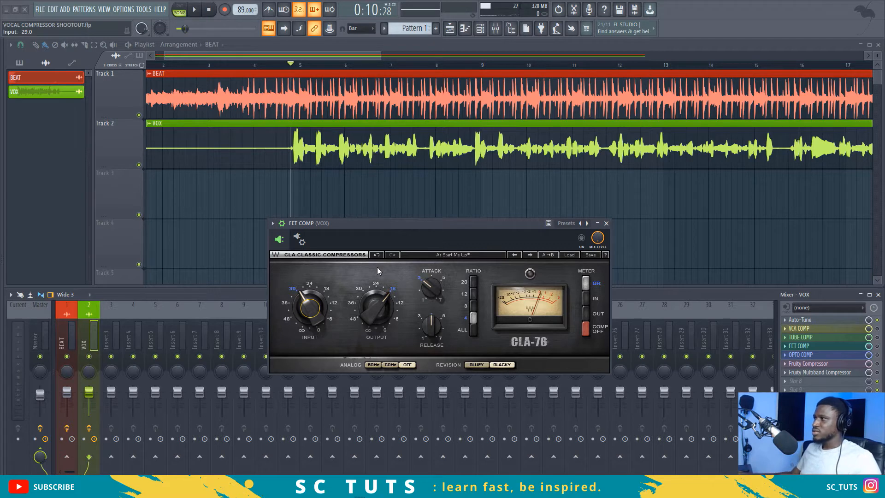
{"action": "mouse_move", "coordinate": [427, 286]}
{"action": "left_mouse_down"}
{"action": "mouse_move", "coordinate": [427, 305]}
{"action": "mouse_move", "coordinate": [427, 260]}
{"action": "mouse_move", "coordinate": [427, 286]}
{"action": "mouse_move", "coordinate": [416, 292]}
{"action": "left_mouse_up"}
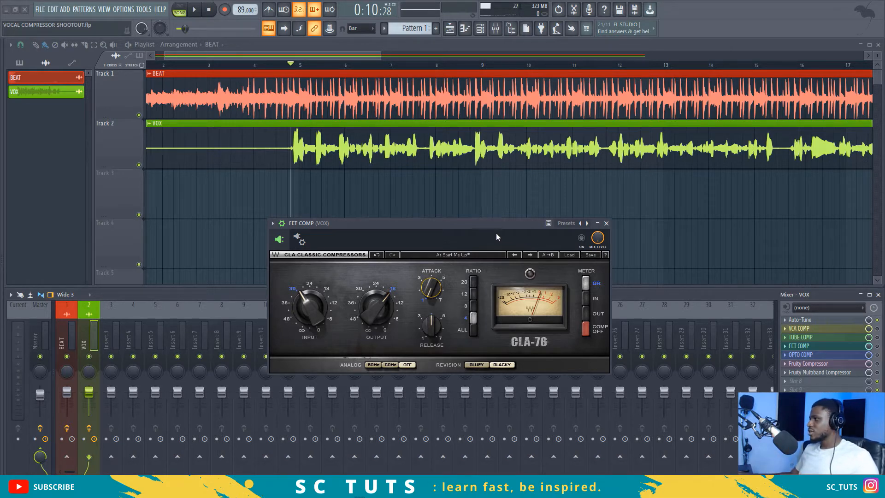
- Play the song with the FET compressor bypassed to hear the uncompressed vocal against the beat
{"action": "key", "text": "space"}
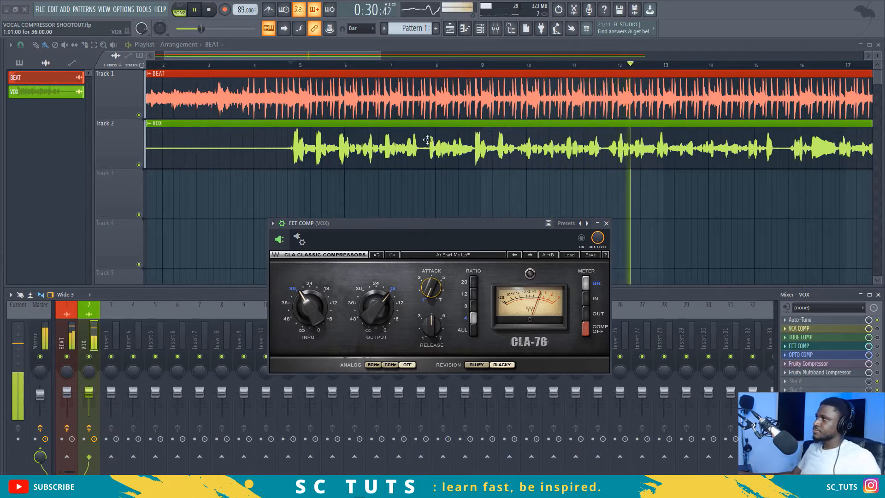
{"action": "scroll", "coordinate": [457, 67], "scroll_direction": "down", "scroll_amount": 1}
{"action": "scroll", "coordinate": [456, 69], "scroll_direction": "down", "scroll_amount": 2}
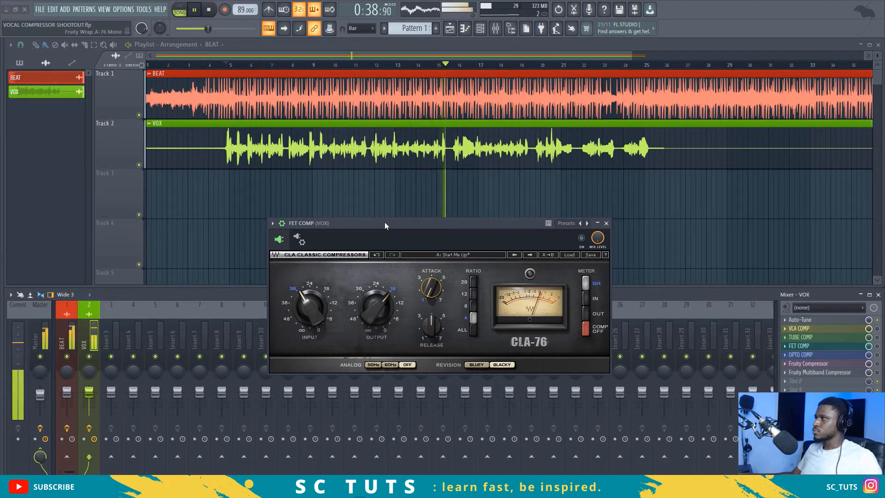
{"action": "key", "text": "space"}
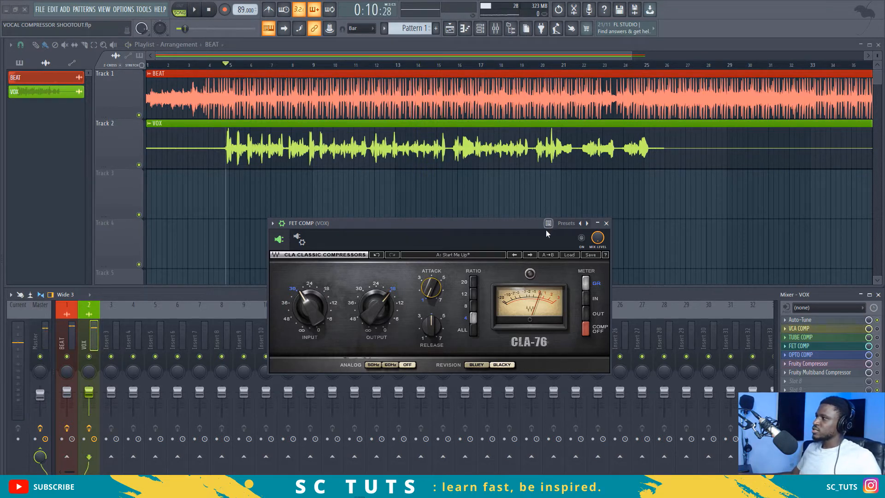
- Enable the FET compressor with the Start Me Up factory preset and audition it on the vocal
{"action": "left_click", "coordinate": [582, 239]}
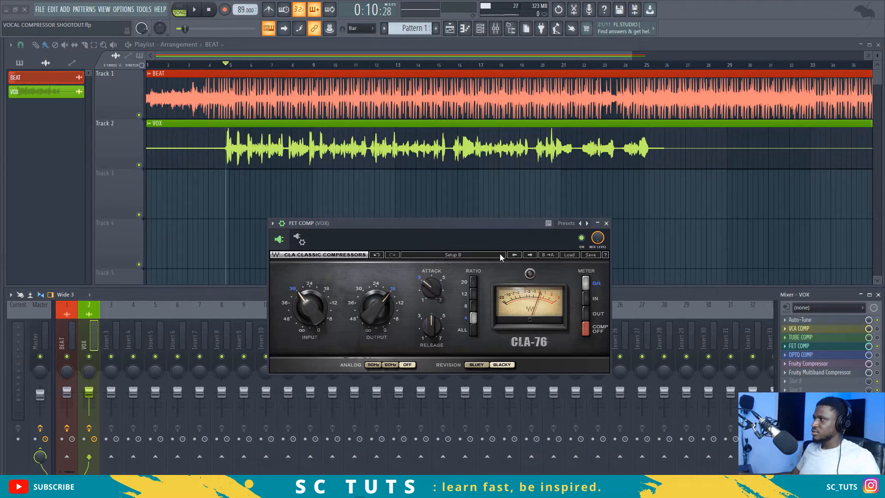
{"action": "left_click", "coordinate": [562, 255]}
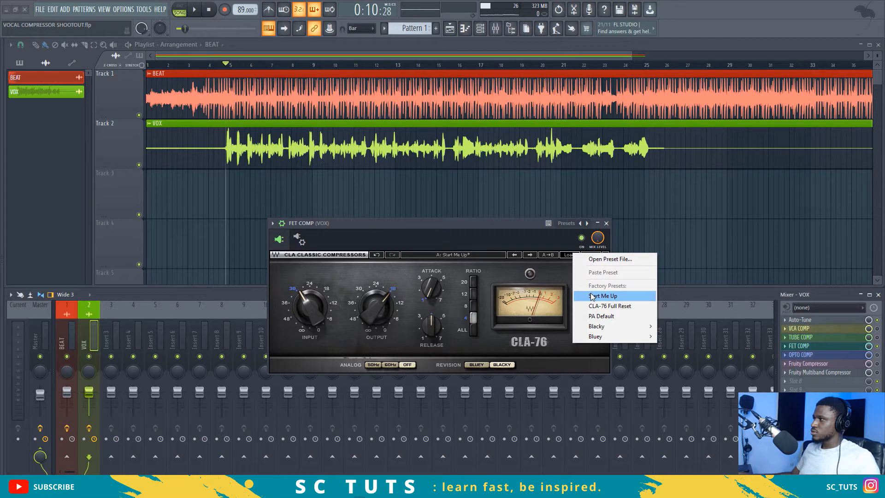
{"action": "left_click", "coordinate": [593, 297]}
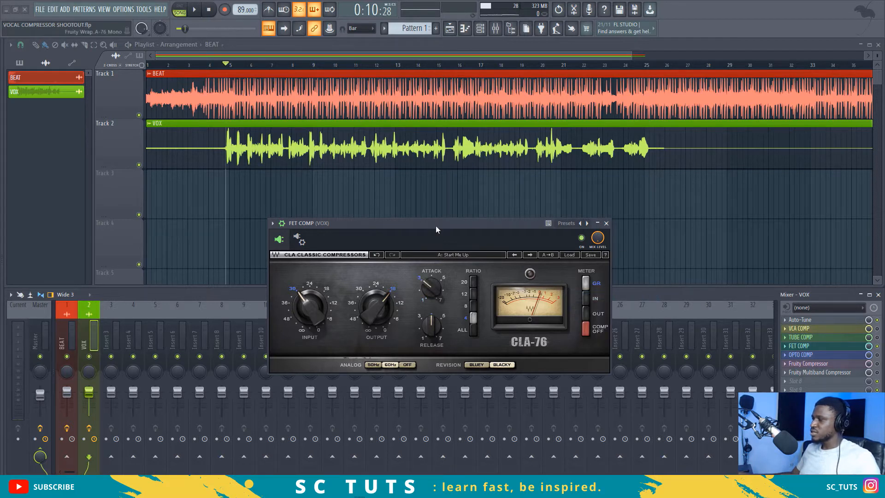
{"action": "key", "text": "space"}
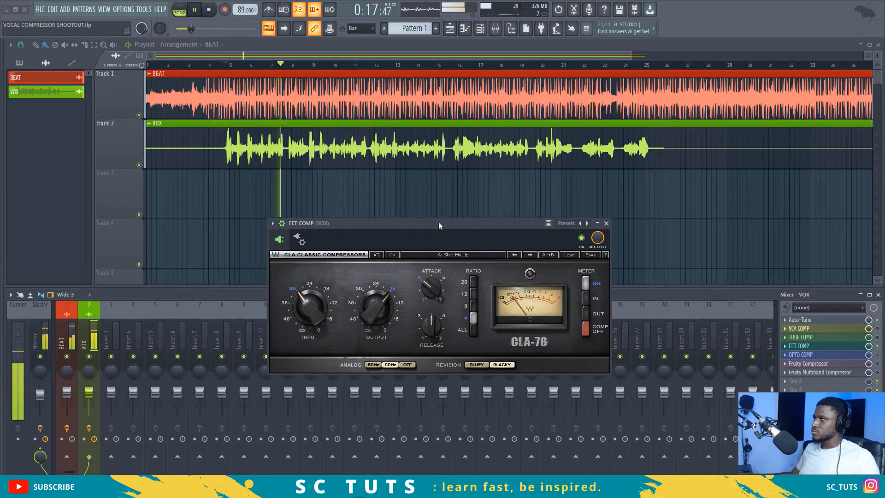
{"action": "key", "text": "space"}
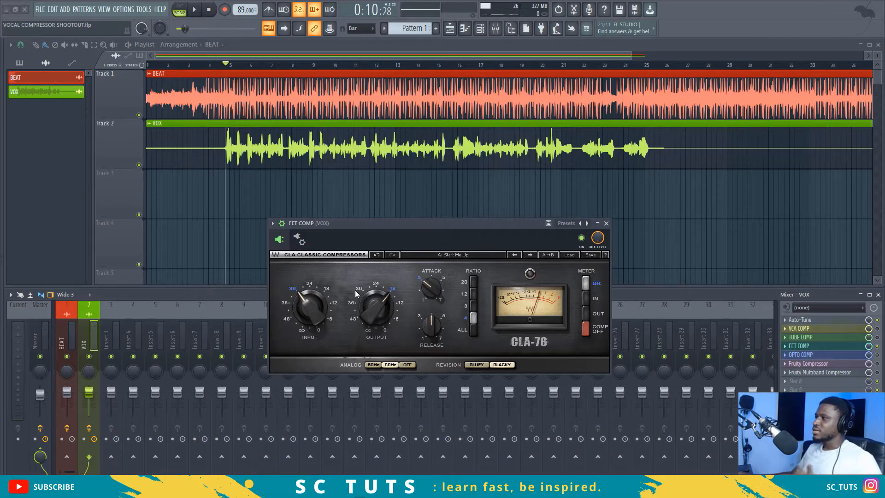
- Switch the compressor to the Bluey revision and audition it with the input at -57.3 and the output near 0
{"action": "left_click", "coordinate": [476, 364]}
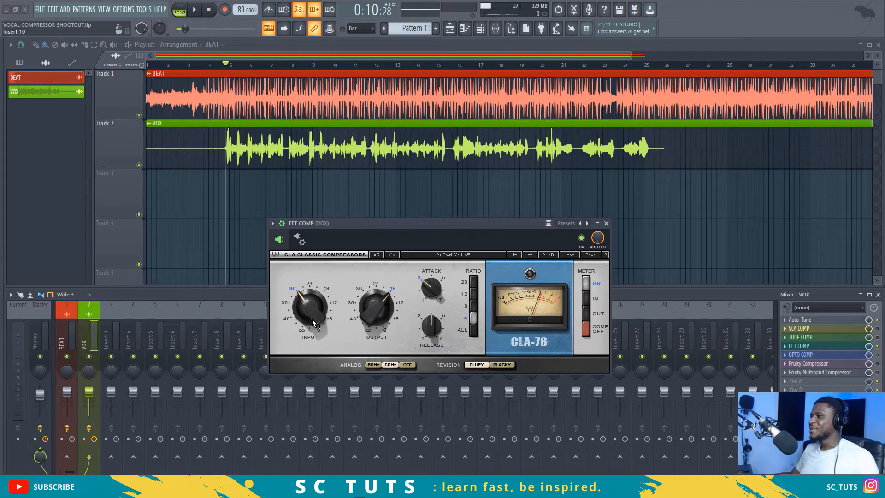
{"action": "mouse_move", "coordinate": [311, 314]}
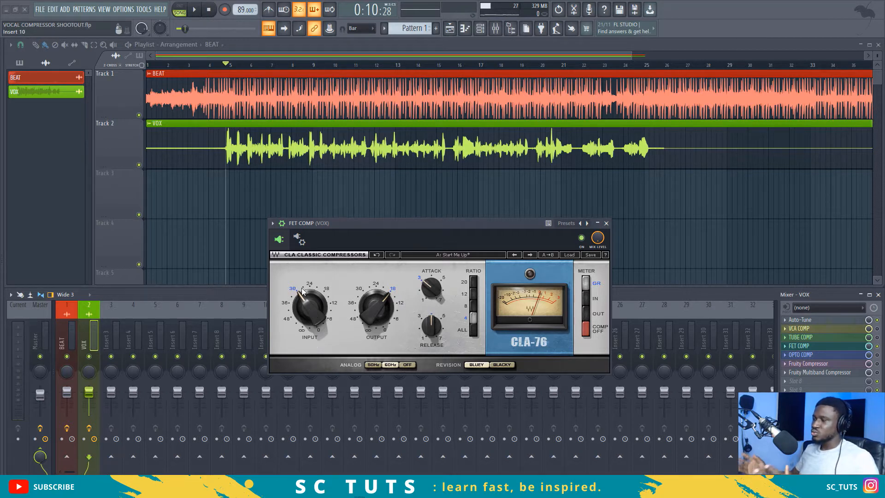
{"action": "left_click_drag", "start_coordinate": [323, 315], "coordinate": [323, 346]}
{"action": "key", "text": "space"}
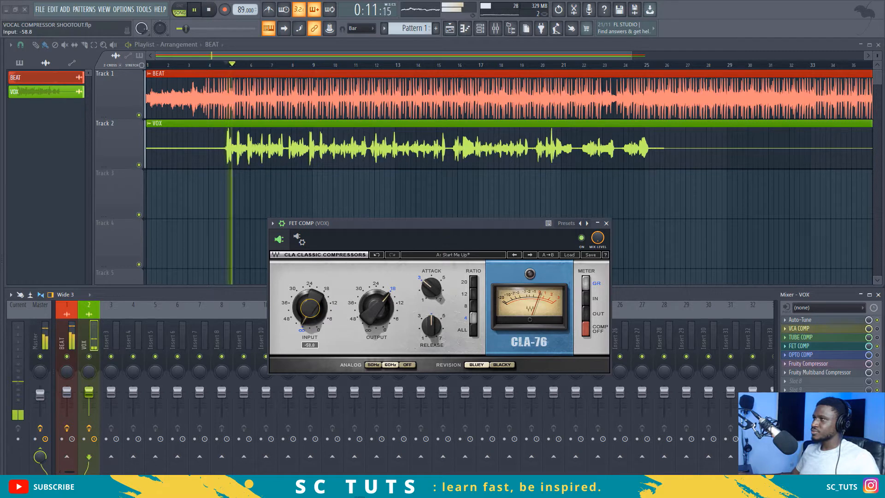
{"action": "key", "text": "space"}
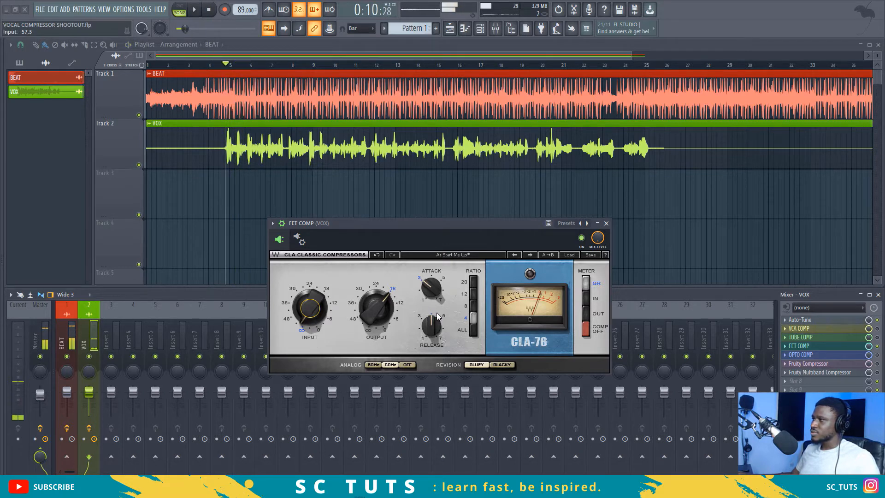
{"action": "key", "text": "space"}
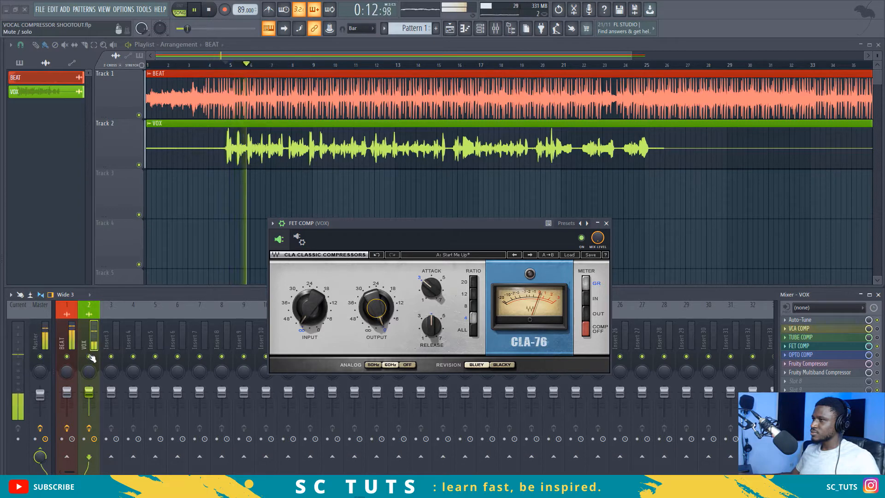
- Solo the VOX channel and rebalance the compressor with the input near 0 and the output at -17.4
{"action": "mouse_move", "coordinate": [319, 314]}
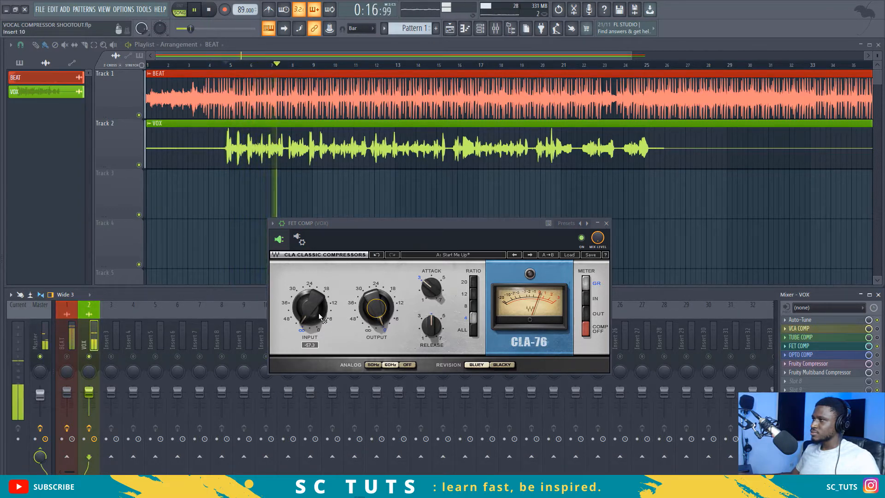
{"action": "key", "text": "space"}
{"action": "left_click_drag", "start_coordinate": [319, 314], "coordinate": [319, 286]}
{"action": "key", "text": "space"}
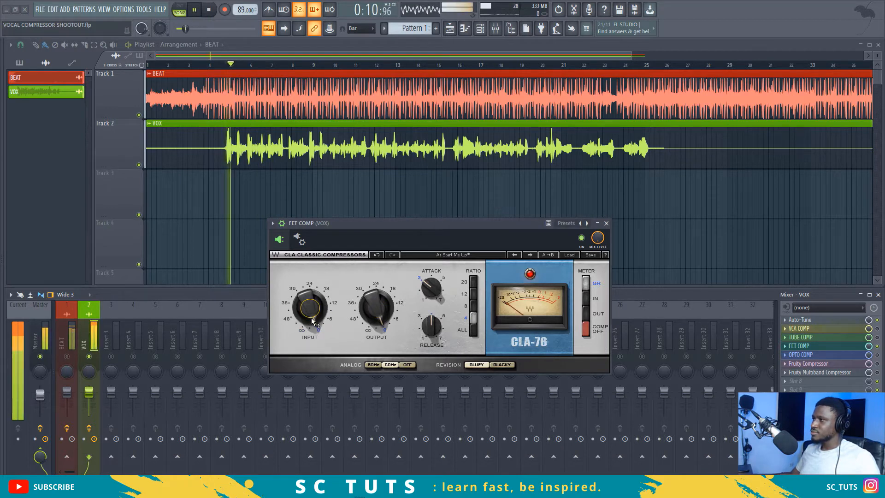
{"action": "mouse_move", "coordinate": [377, 307]}
{"action": "left_mouse_down"}
{"action": "mouse_move", "coordinate": [377, 327]}
{"action": "mouse_move", "coordinate": [377, 320]}
{"action": "left_mouse_up"}
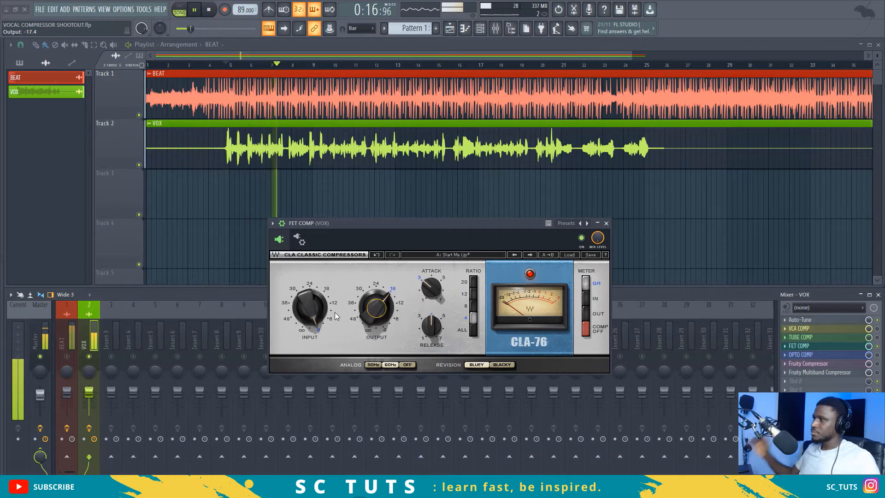
- Lower the compressor's input to -54.3 and replay the soloed vocal
{"action": "key", "text": "space"}
{"action": "key", "text": "space"}
{"action": "left_click_drag", "start_coordinate": [299, 316], "coordinate": [298, 351]}
{"action": "key", "text": "space"}
{"action": "key", "text": "space"}
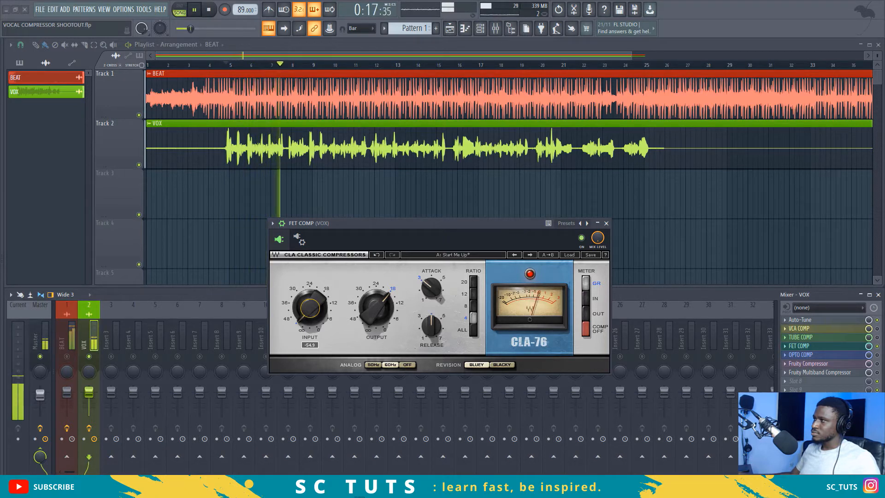
{"action": "key", "text": "space"}
{"action": "key", "text": "space"}
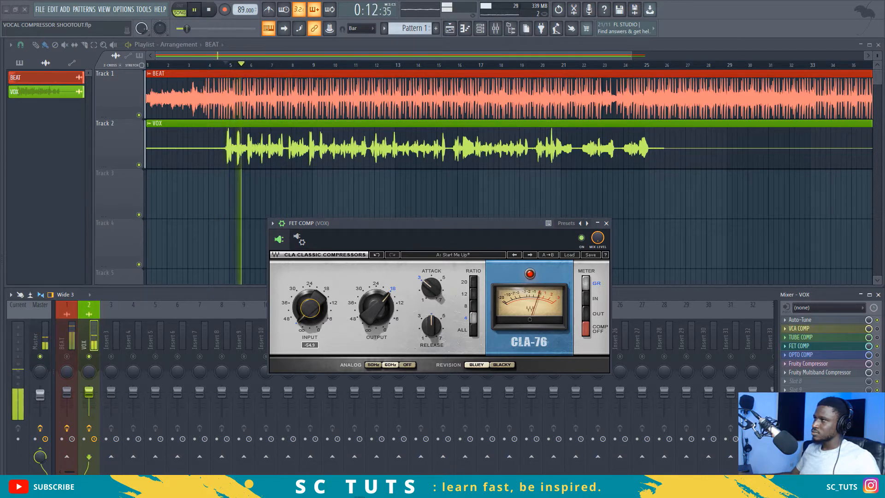
- Set the compressor's input to -20.8 and its output to -23.7 while auditioning the soloed vocal
{"action": "key", "text": "space"}
{"action": "key", "text": "space"}
{"action": "left_click_drag", "start_coordinate": [305, 313], "coordinate": [304, 282]}
{"action": "left_click_drag", "start_coordinate": [310, 308], "coordinate": [310, 302]}
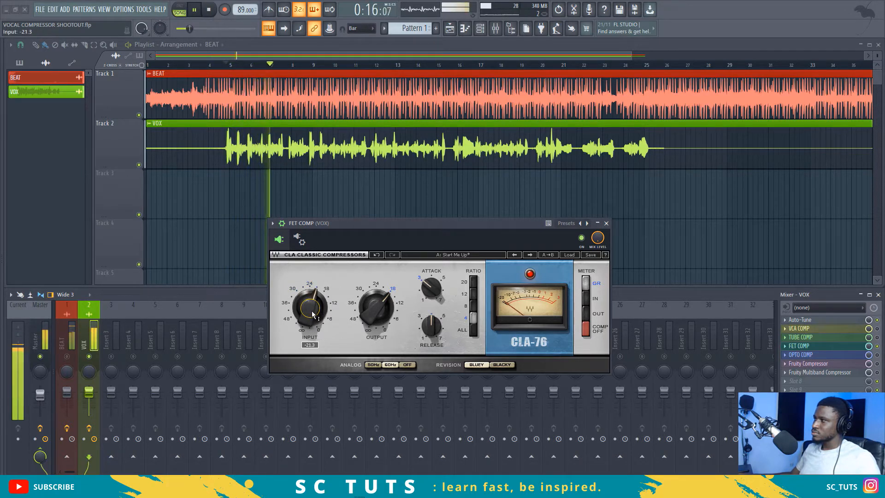
{"action": "key", "text": "space"}
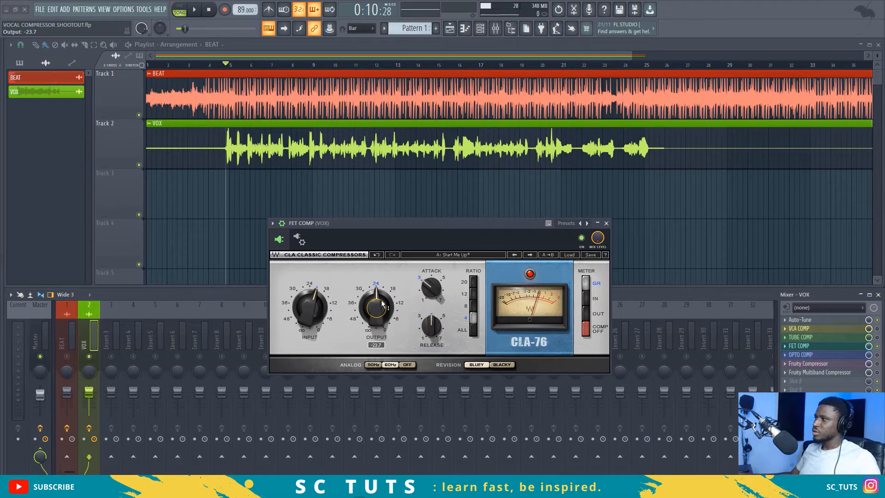
{"action": "key", "text": "space"}
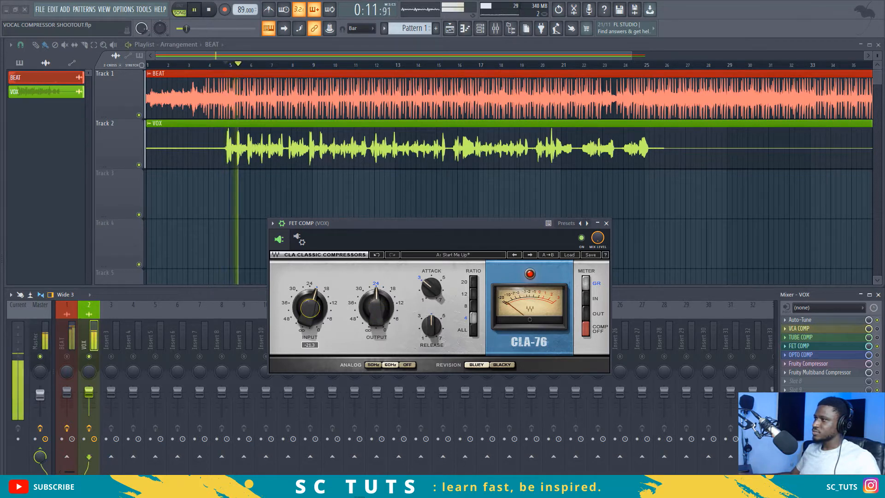
{"action": "mouse_move", "coordinate": [309, 308]}
{"action": "left_mouse_down"}
{"action": "mouse_move", "coordinate": [310, 328]}
{"action": "mouse_move", "coordinate": [310, 307]}
{"action": "left_mouse_up"}
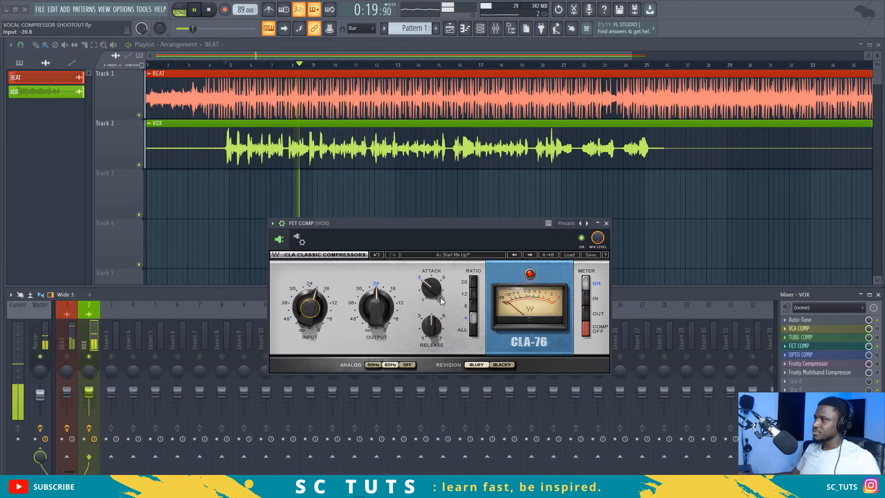
- Set the compressor's attack to 4.92 and raise the input to -11.9 while listening to the vocal
{"action": "key", "text": "space"}
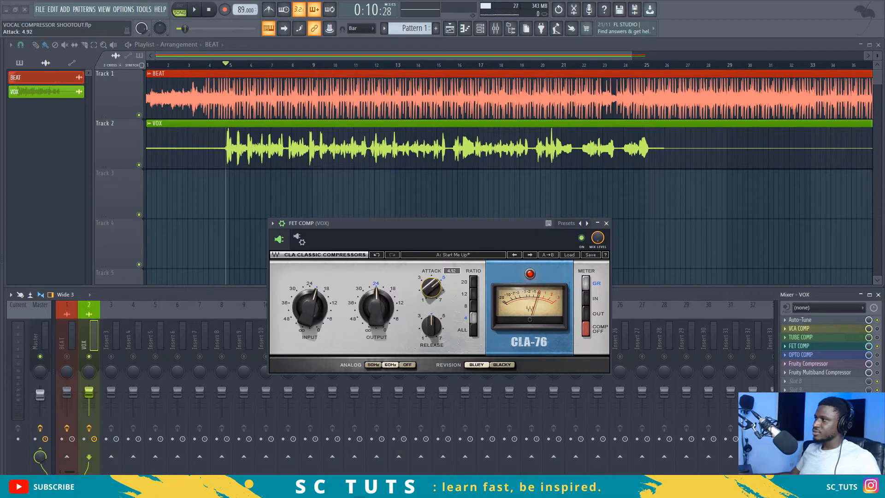
{"action": "key", "text": "space"}
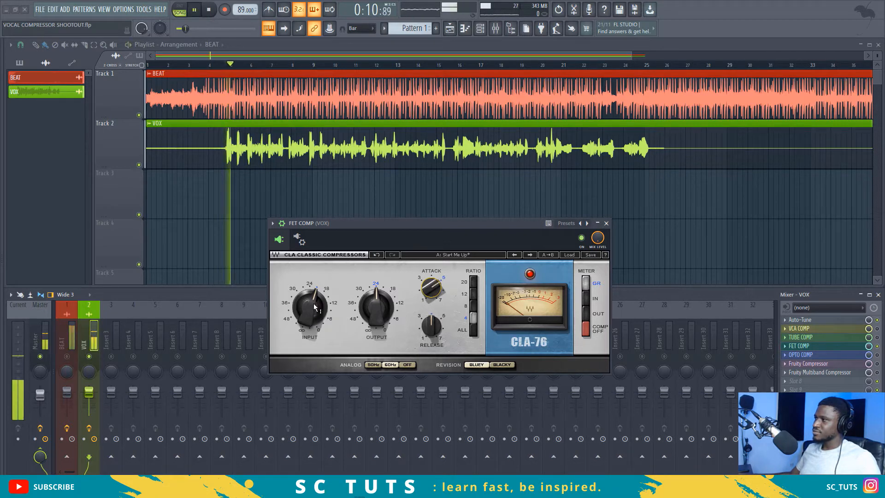
{"action": "left_click_drag", "start_coordinate": [310, 308], "coordinate": [310, 310]}
{"action": "key", "text": "space"}
{"action": "key", "text": "space"}
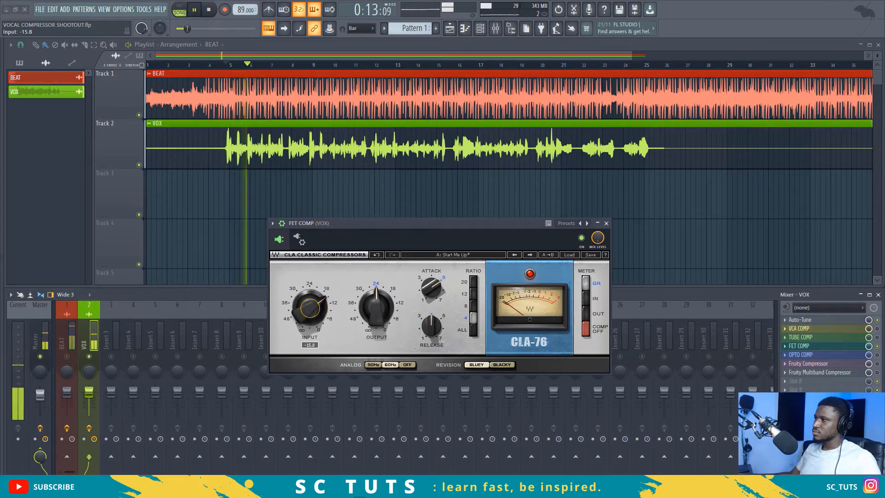
{"action": "key", "text": "space"}
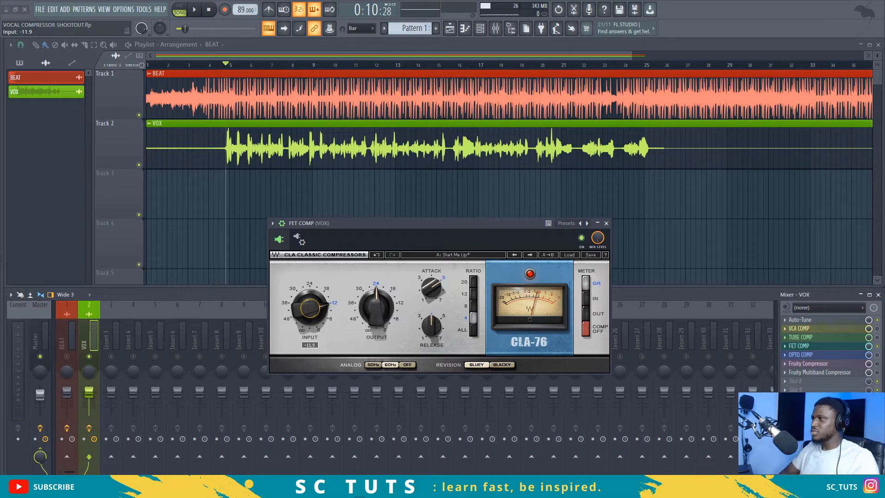
- Set the compressor's input to -42.4 and its output to -12.7, and play back the soloed vocal
{"action": "key", "text": "space"}
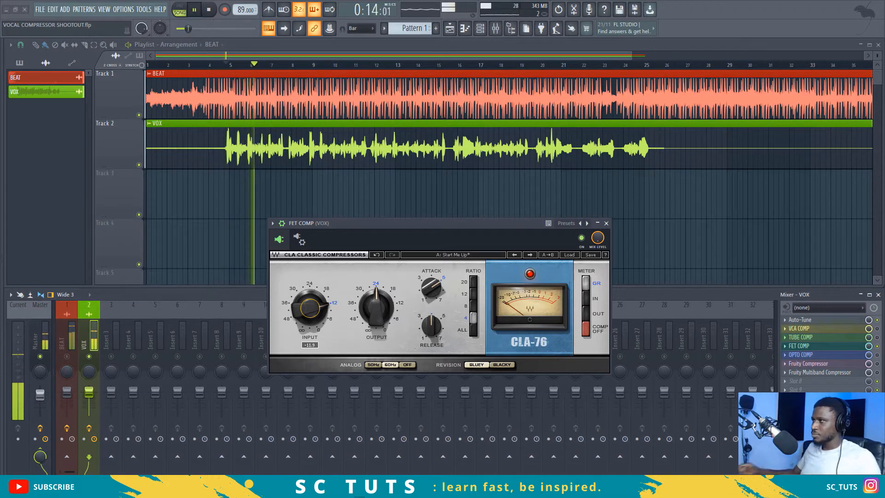
{"action": "key", "text": "space"}
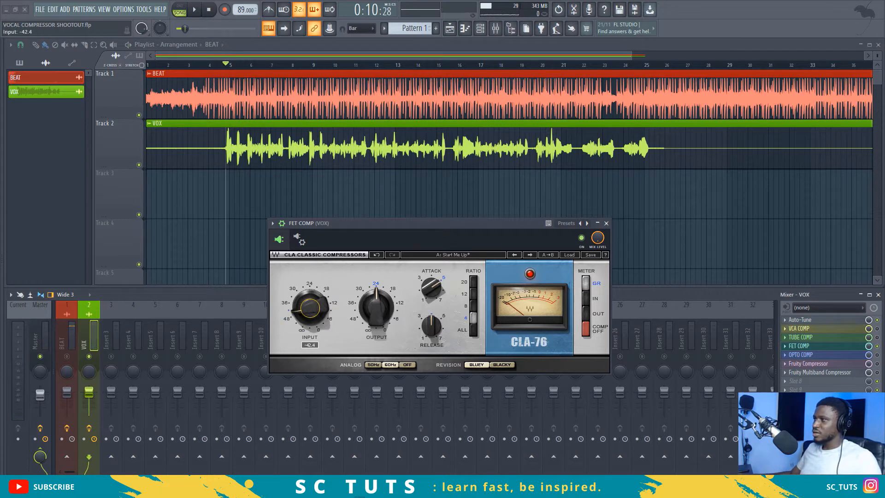
{"action": "key", "text": "space"}
{"action": "left_click_drag", "start_coordinate": [385, 314], "coordinate": [385, 300]}
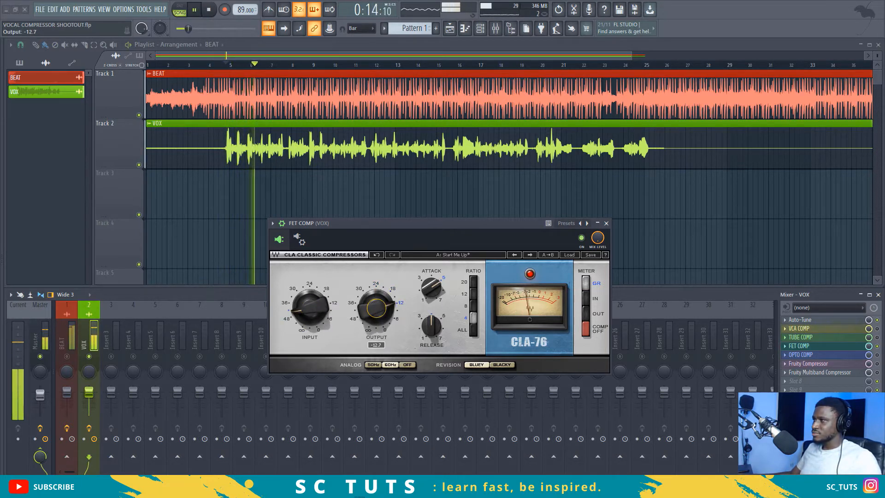
{"action": "key", "text": "space"}
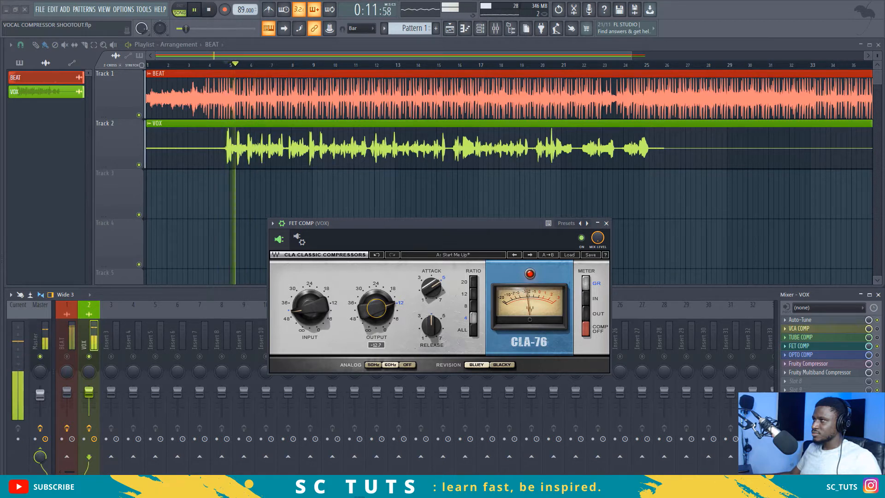
{"action": "key", "text": "space"}
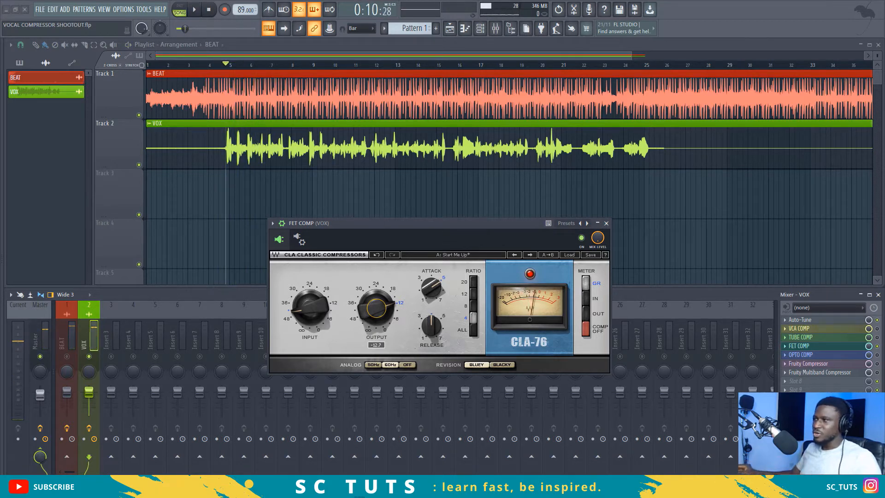
- Set the FET compressor's input to -14.0 and its output to -24.3 while auditioning the soloed vocal
{"action": "key", "text": "space"}
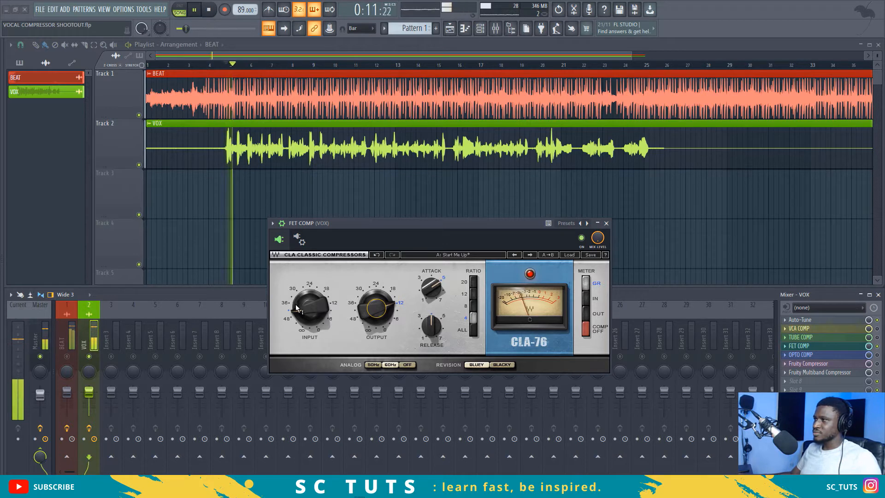
{"action": "key", "text": "space"}
{"action": "left_click_drag", "start_coordinate": [296, 306], "coordinate": [296, 286]}
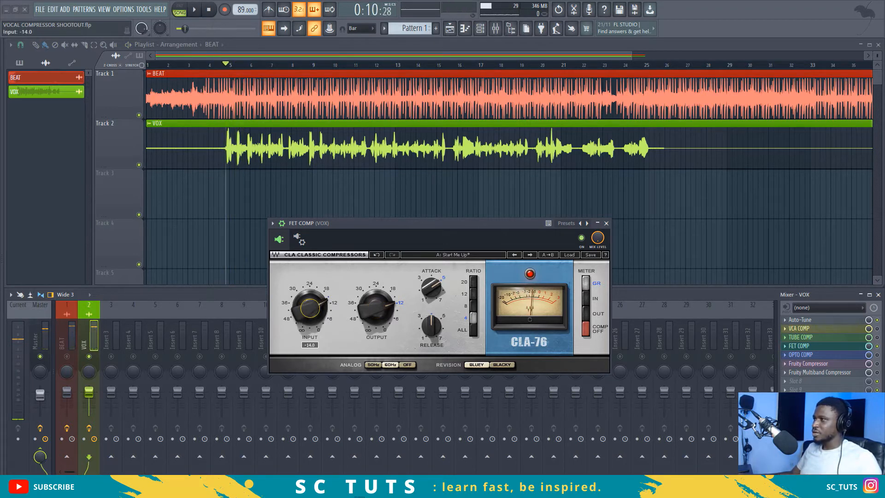
{"action": "key", "text": "space"}
{"action": "left_click_drag", "start_coordinate": [376, 308], "coordinate": [377, 302]}
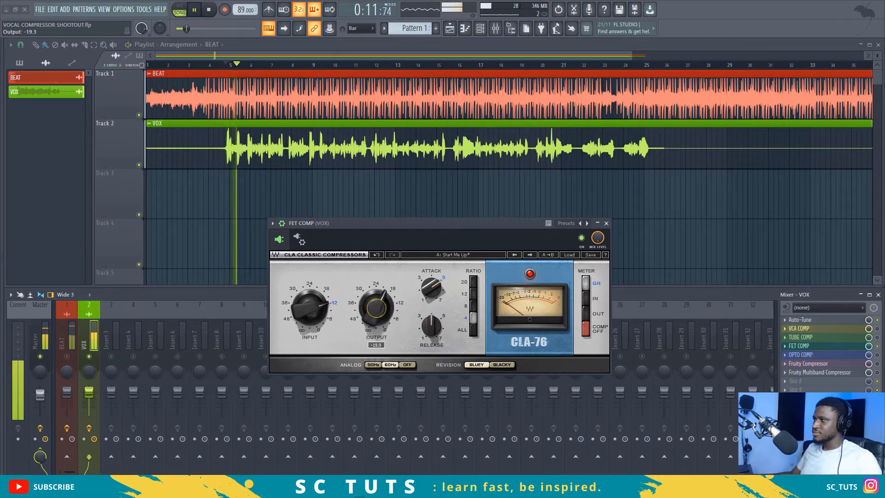
{"action": "key", "text": "space"}
{"action": "key", "text": "space"}
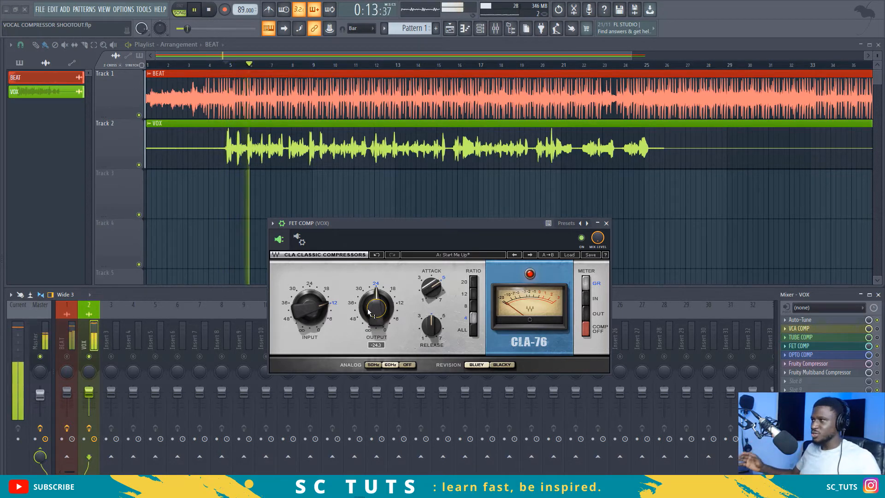
{"action": "key", "text": "space"}
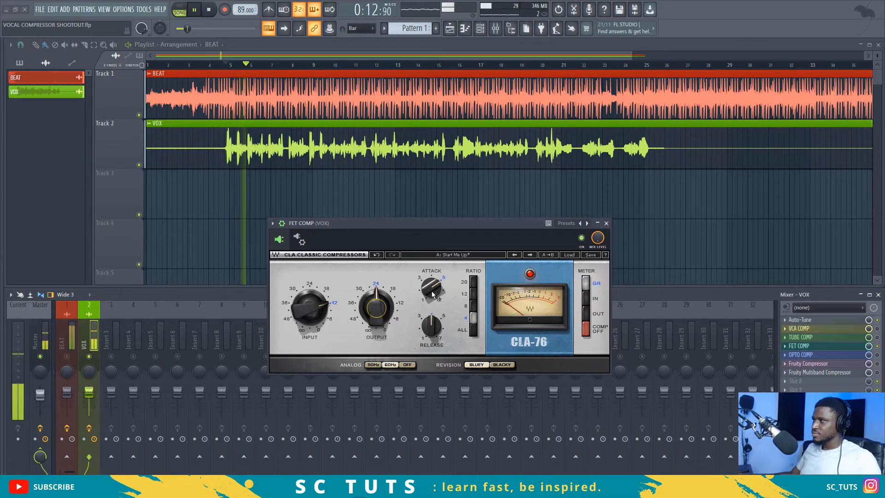
- Audition the soloed vocal at compression ratios of 8 and 12, and return the ratio to 4
{"action": "key", "text": "space"}
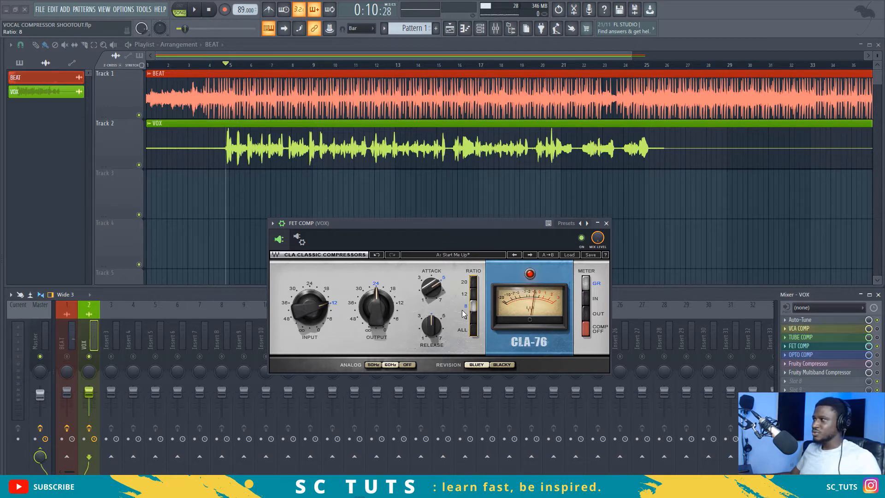
{"action": "key", "text": "space"}
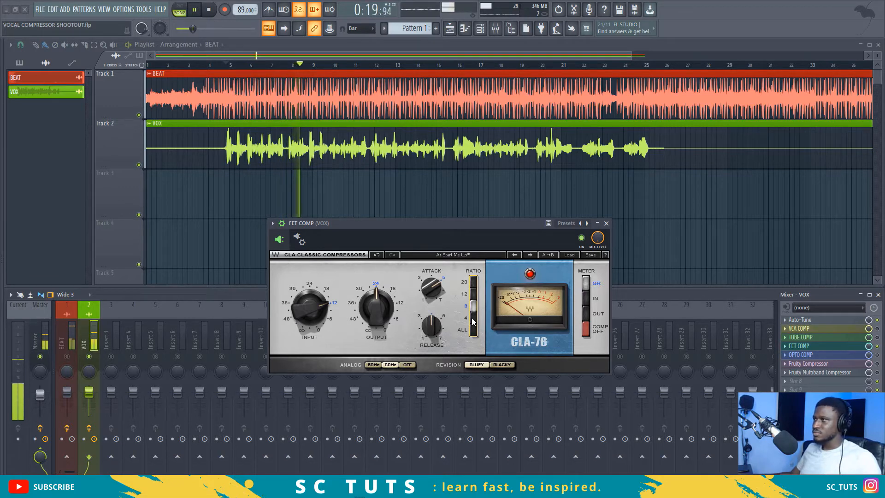
{"action": "left_click", "coordinate": [474, 295]}
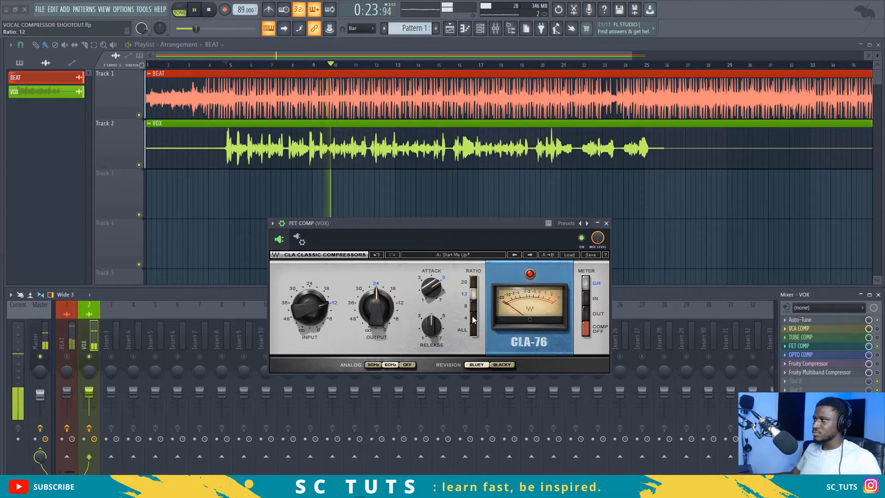
{"action": "key", "text": "space"}
{"action": "left_click", "coordinate": [473, 318]}
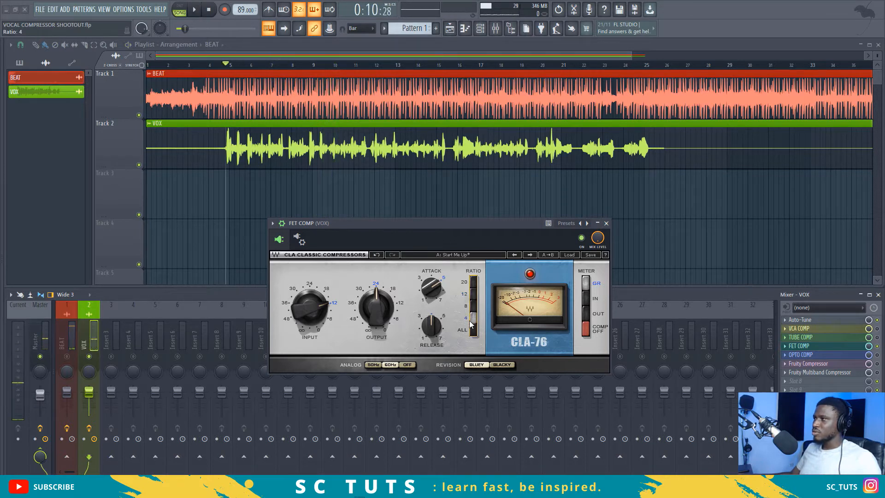
- Set the compressor's attack to 4.51 while listening to the soloed vocal
{"action": "key", "text": "space"}
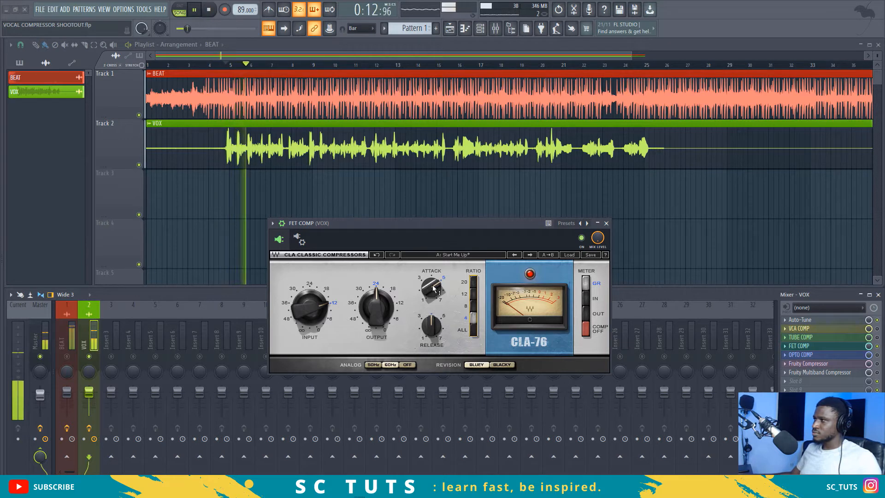
{"action": "left_click_drag", "start_coordinate": [431, 290], "coordinate": [432, 281]}
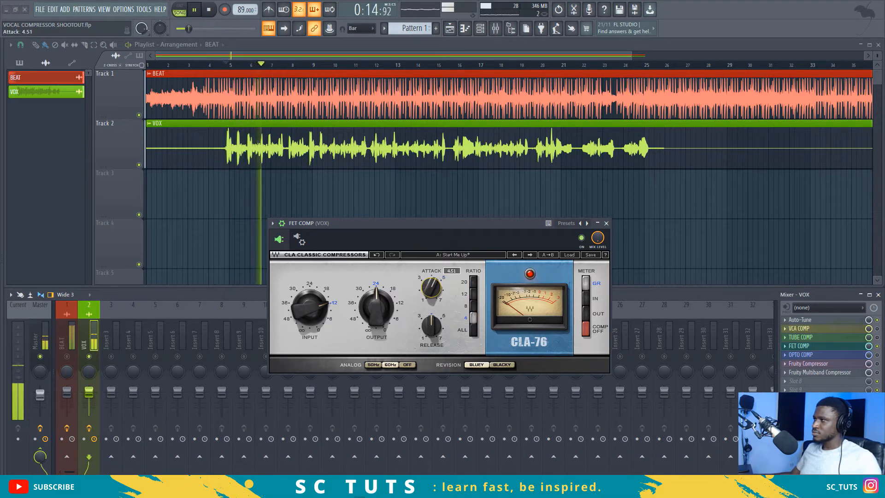
{"action": "key", "text": "space"}
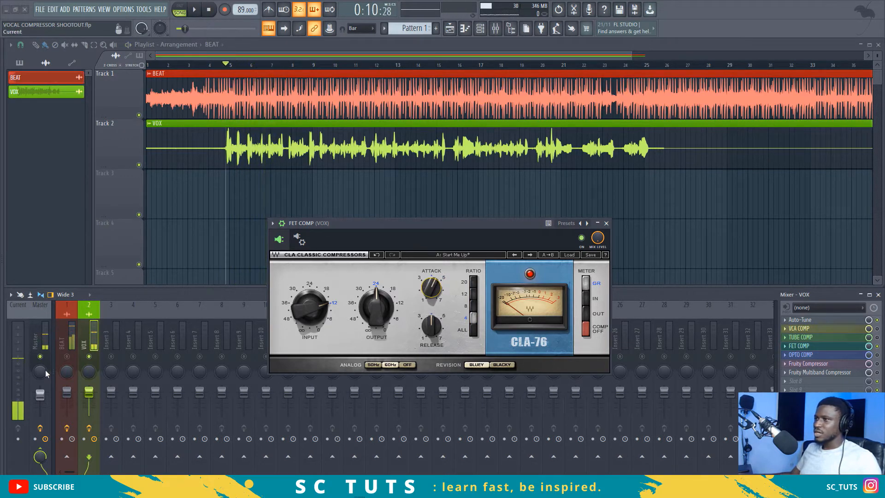
- Bring the beat back in and raise the compressor's output to -19.6 while auditioning the vocal in the mix
{"action": "key", "text": "space"}
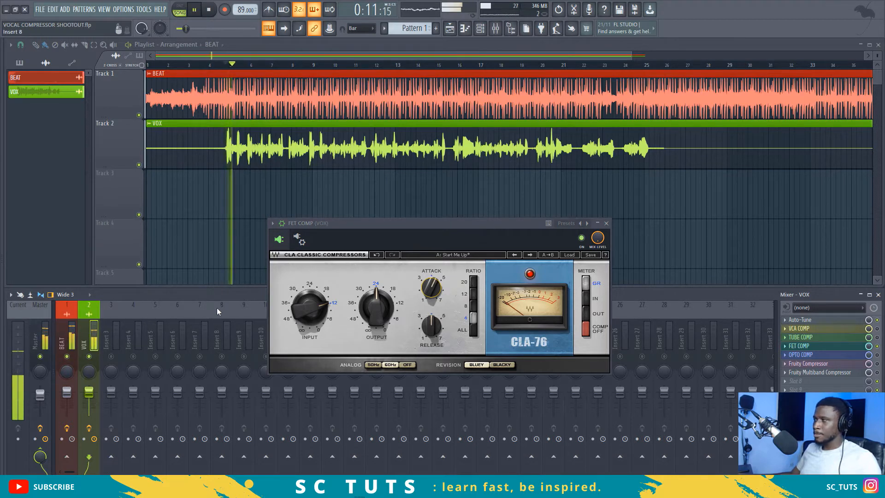
{"action": "key", "text": "space"}
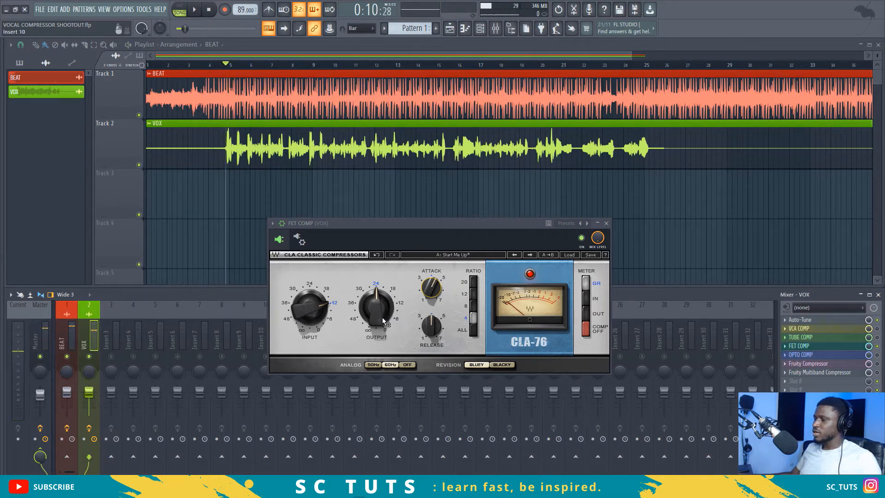
{"action": "mouse_move", "coordinate": [383, 317]}
{"action": "left_mouse_down"}
{"action": "mouse_move", "coordinate": [383, 335]}
{"action": "mouse_move", "coordinate": [377, 312]}
{"action": "left_mouse_up"}
{"action": "key", "text": "space"}
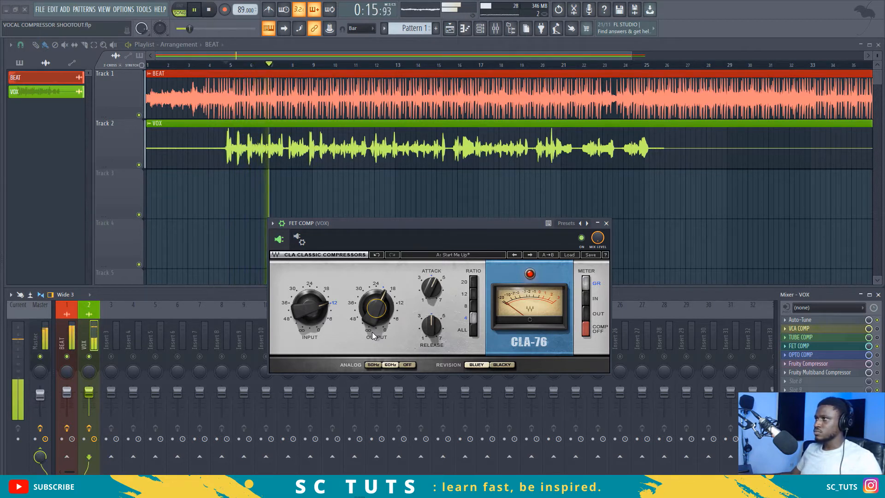
- Compare the vocal over the beat with the FET compressor bypassed and re-enabled
{"action": "key", "text": "space"}
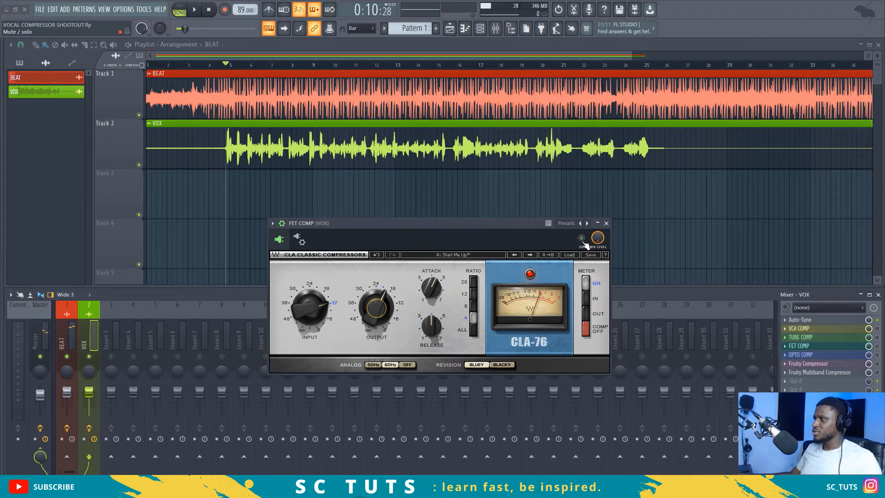
{"action": "key", "text": "space"}
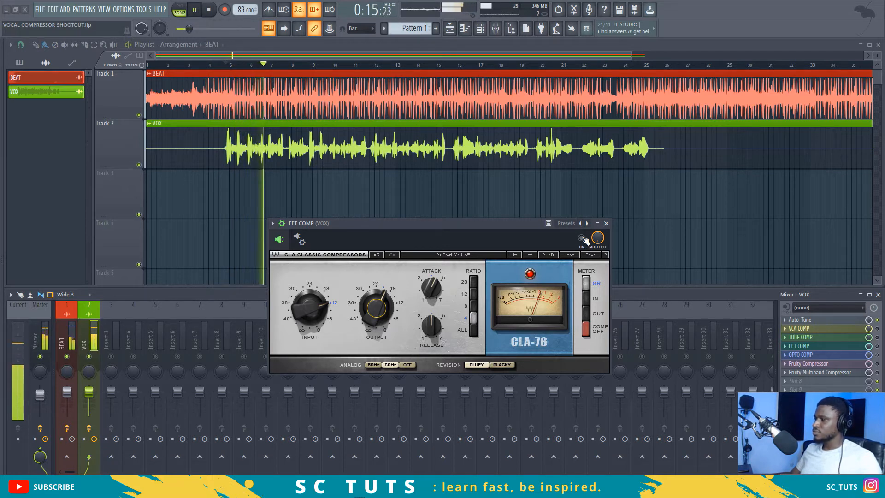
{"action": "key", "text": "space"}
{"action": "key", "text": "space"}
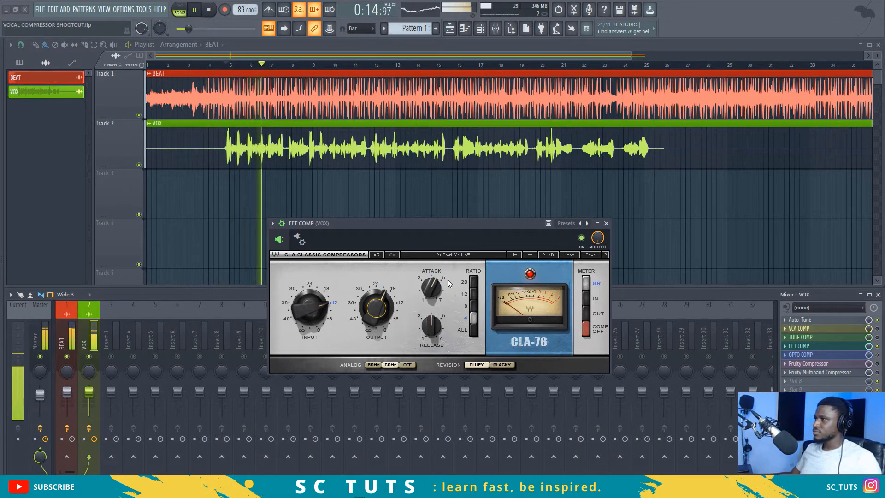
- Audition the mix with the compressor's input at -16.7, and raise the input to -10.8 while playing it back
{"action": "key", "text": "space"}
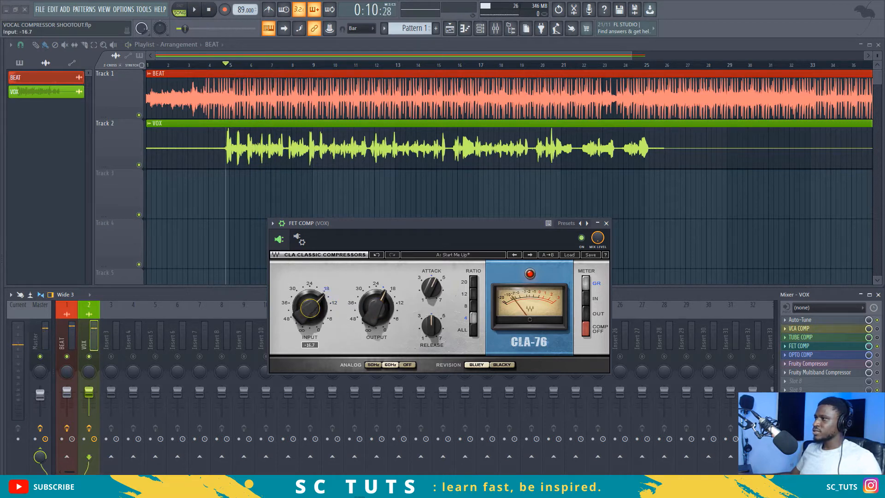
{"action": "key", "text": "space"}
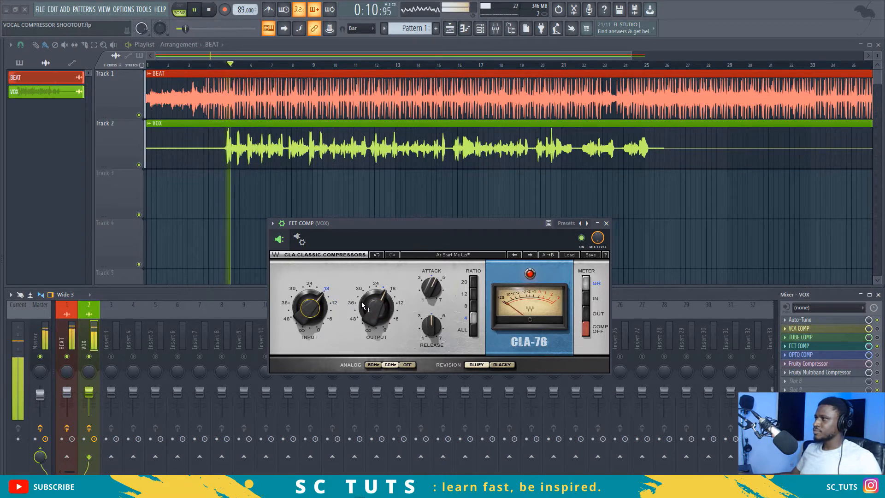
{"action": "mouse_move", "coordinate": [367, 304]}
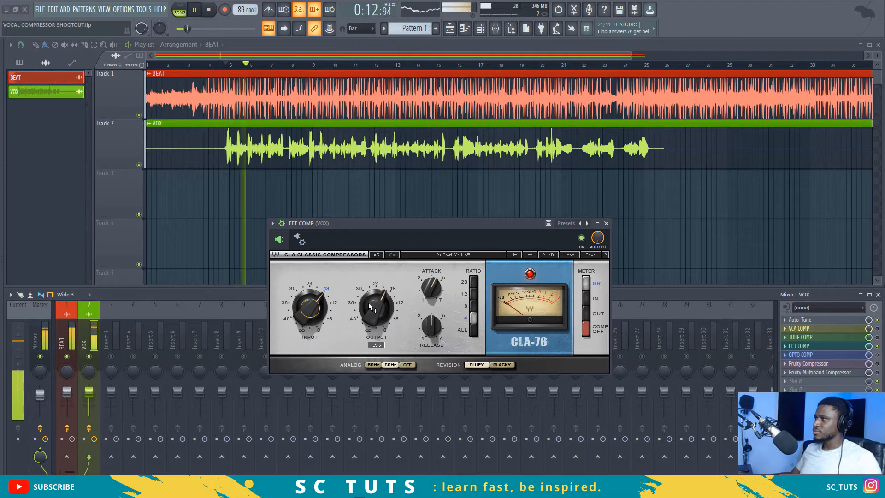
{"action": "key", "text": "space"}
{"action": "mouse_move", "coordinate": [310, 308]}
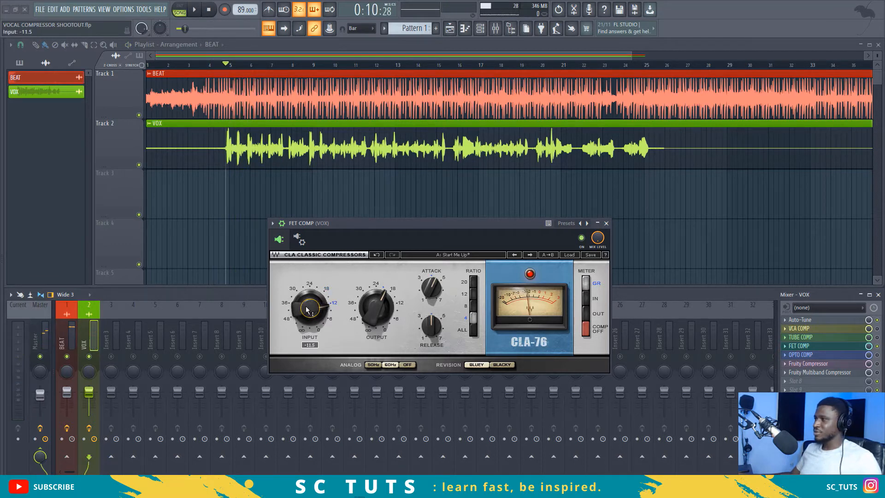
{"action": "key", "text": "space"}
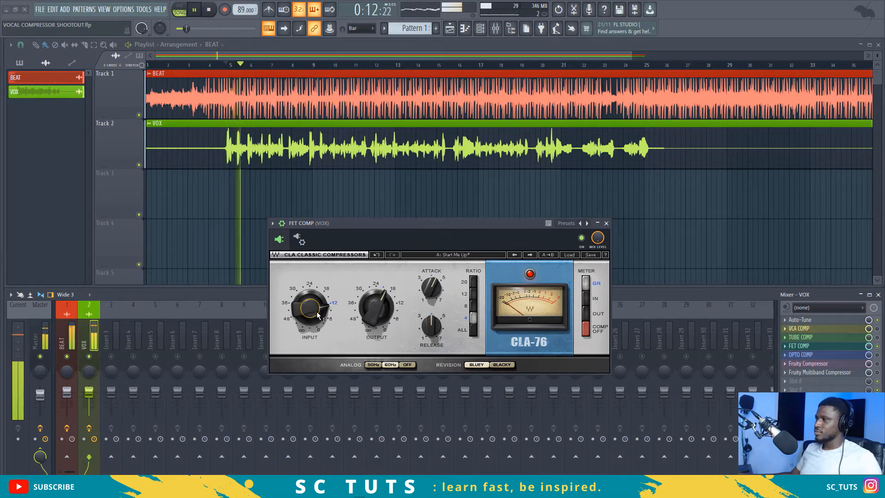
{"action": "left_click_drag", "start_coordinate": [317, 315], "coordinate": [318, 315]}
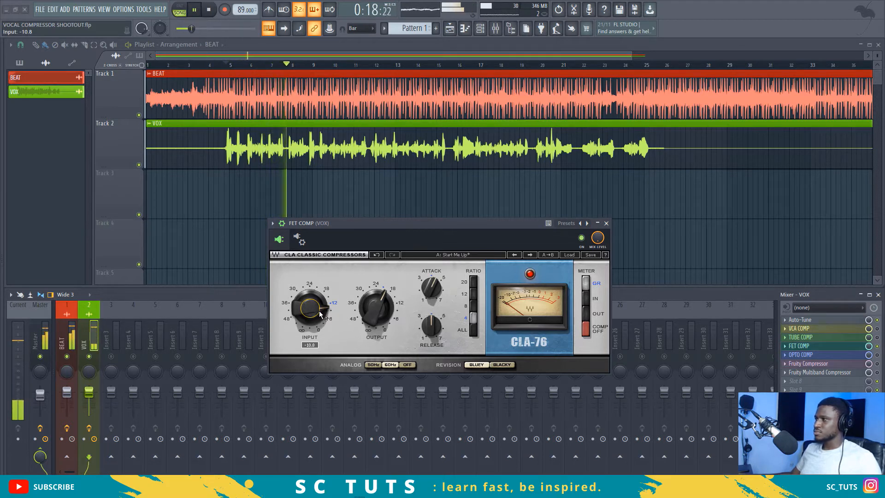
{"action": "key", "text": "space"}
{"action": "key", "text": "space"}
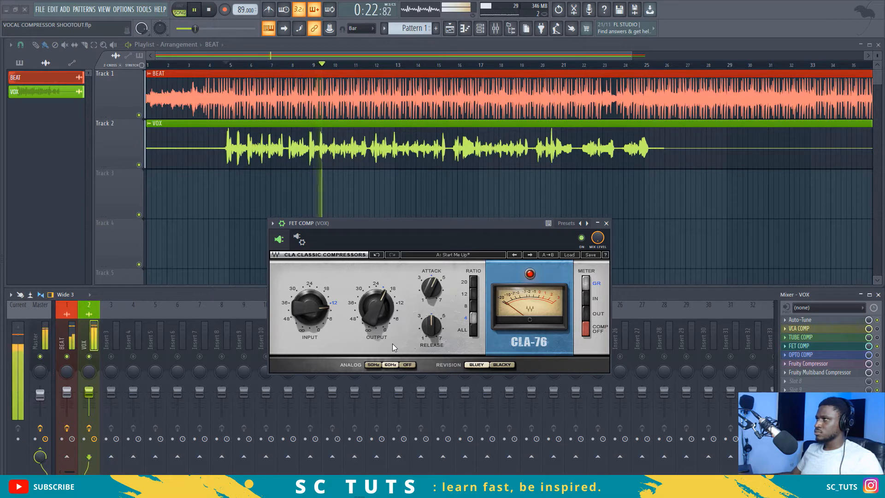
- Play the mix from the vocal entry without the FET compressor and once more with it, using its current settings
{"action": "key", "text": "space"}
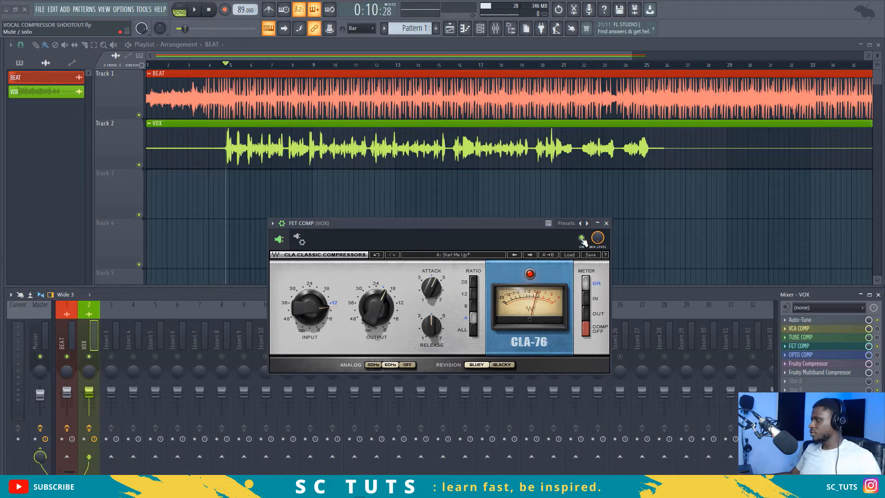
{"action": "key", "text": "space"}
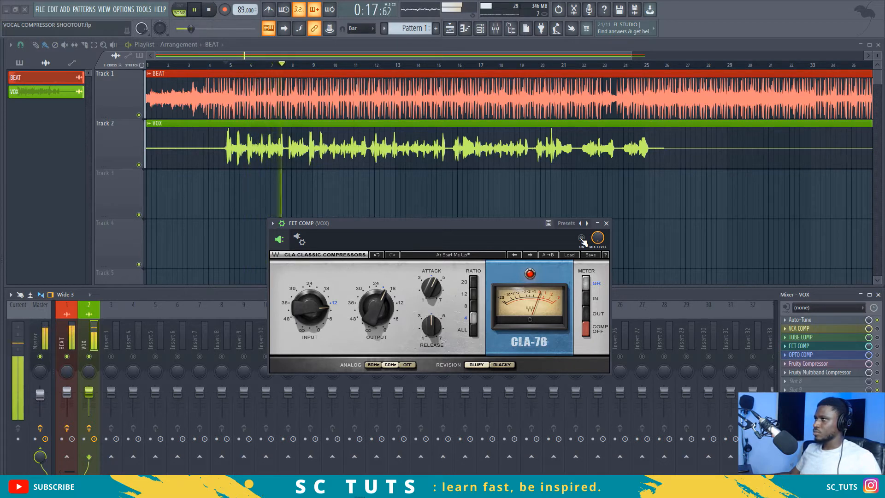
{"action": "key", "text": "space"}
{"action": "key", "text": "space"}
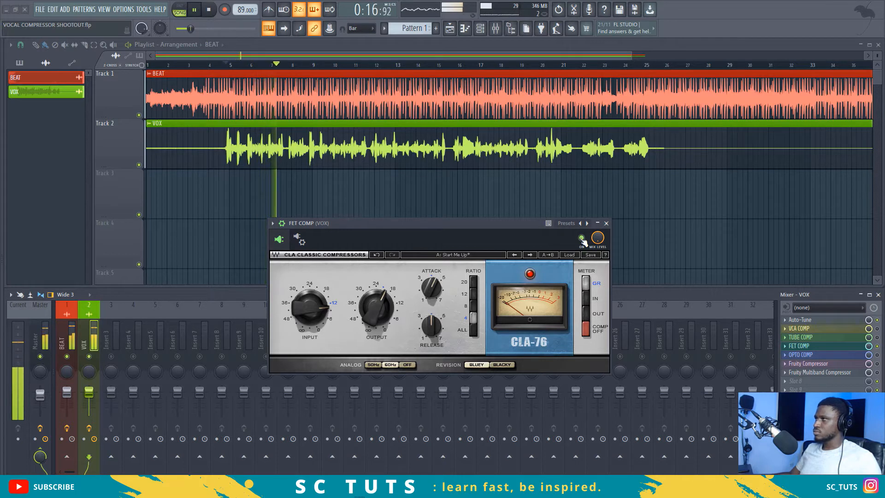
{"action": "key", "text": "space"}
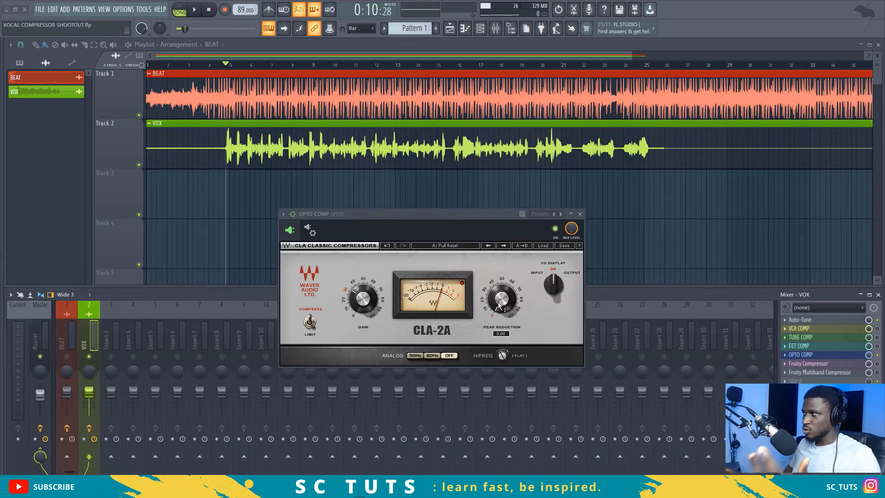
- On the CLA-2A opto compressor, set Peak Reduction to 0.00 and Gain to 41.44, and move its window aside
{"action": "left_click_drag", "start_coordinate": [500, 303], "coordinate": [500, 290]}
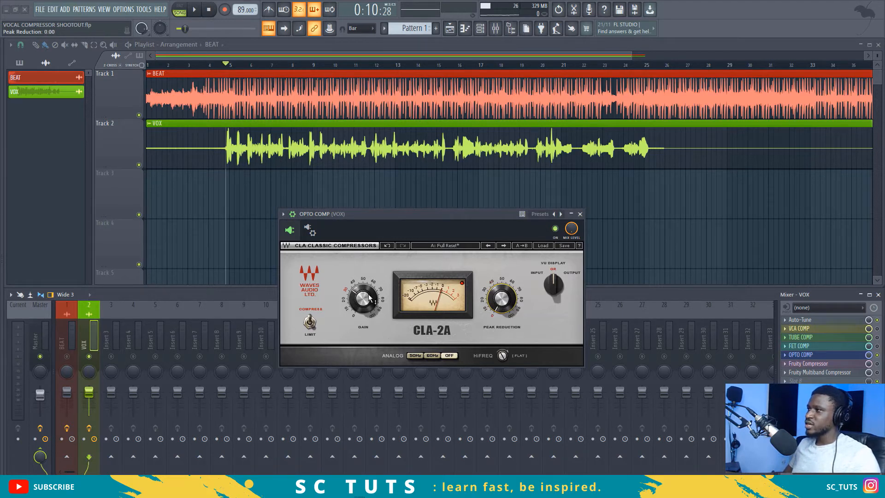
{"action": "left_click_drag", "start_coordinate": [370, 299], "coordinate": [370, 295]}
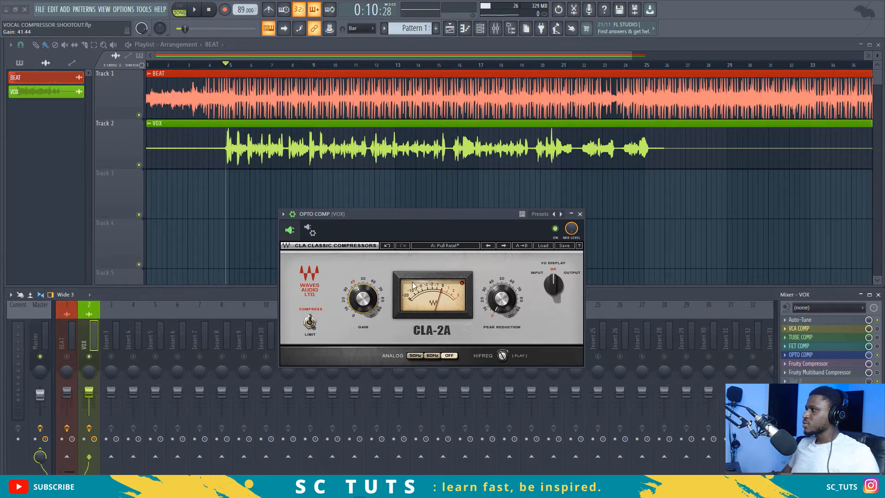
{"action": "left_click_drag", "start_coordinate": [378, 215], "coordinate": [273, 239]}
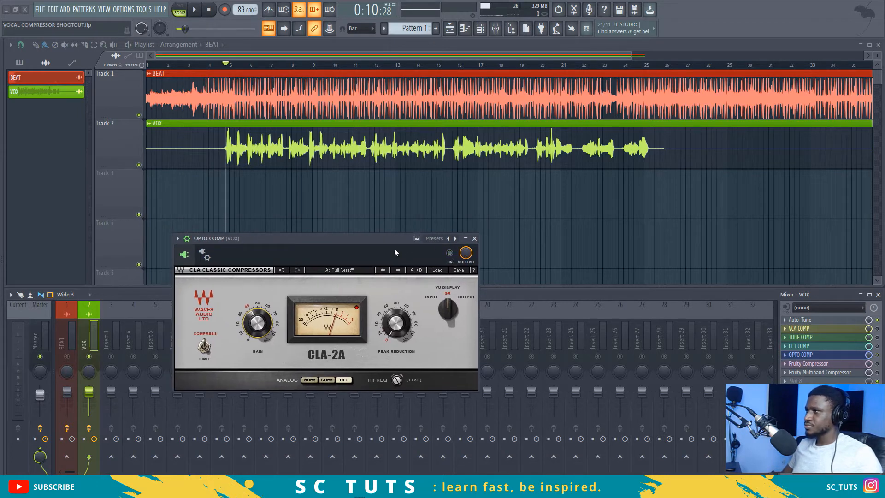
- With the opto compressor bypassed, unmute the beat and play the uncompressed vocal over it
{"action": "key", "text": "space"}
{"action": "key", "text": "space"}
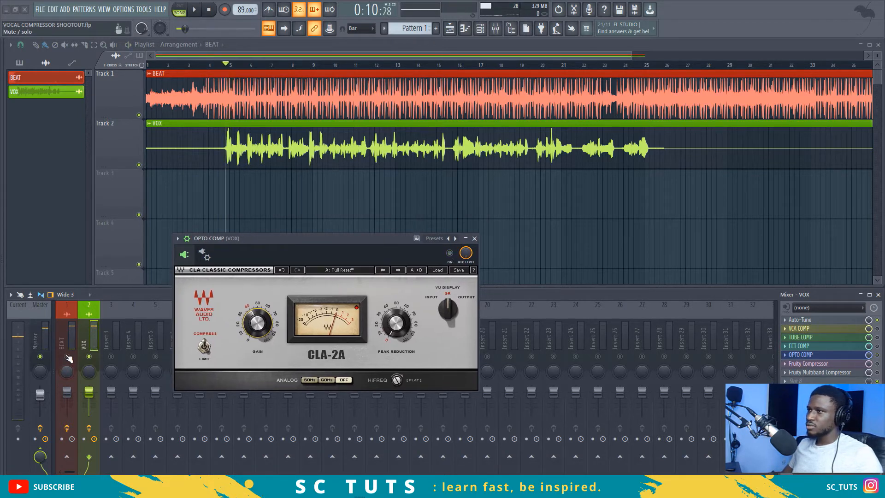
{"action": "left_click", "coordinate": [67, 357]}
{"action": "key", "text": "space"}
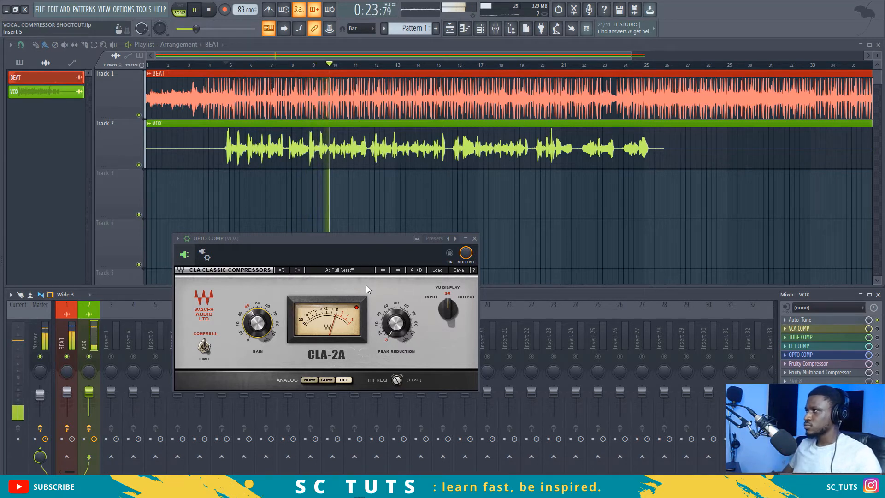
{"action": "key", "text": "space"}
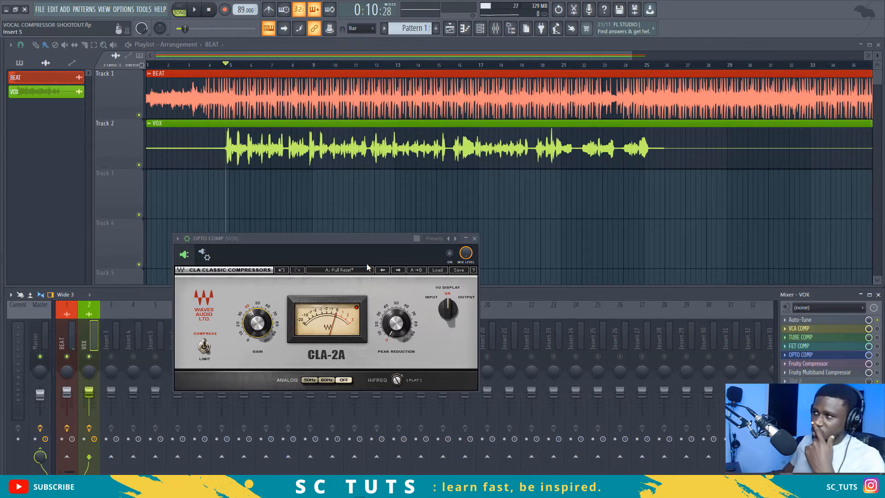
- Set the opto compressor's Peak Reduction to 47.56 and play the mix with the compressor still bypassed
{"action": "left_click", "coordinate": [399, 329]}
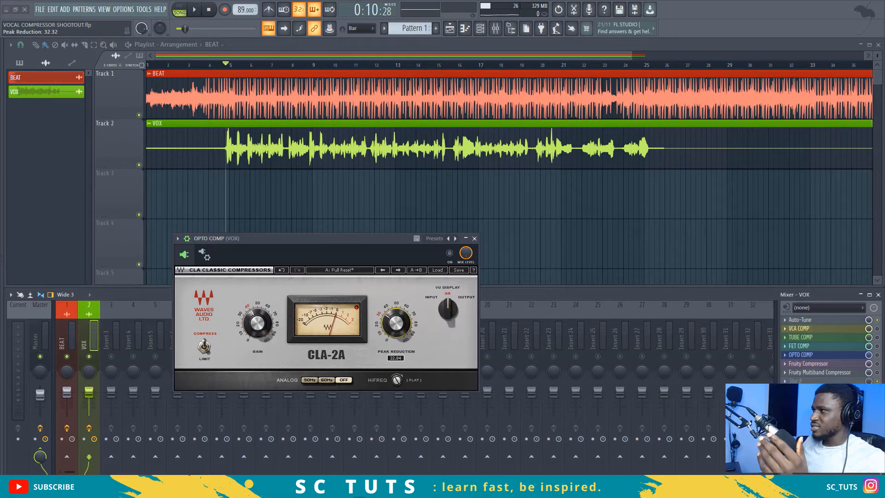
{"action": "left_click_drag", "start_coordinate": [399, 328], "coordinate": [399, 324]}
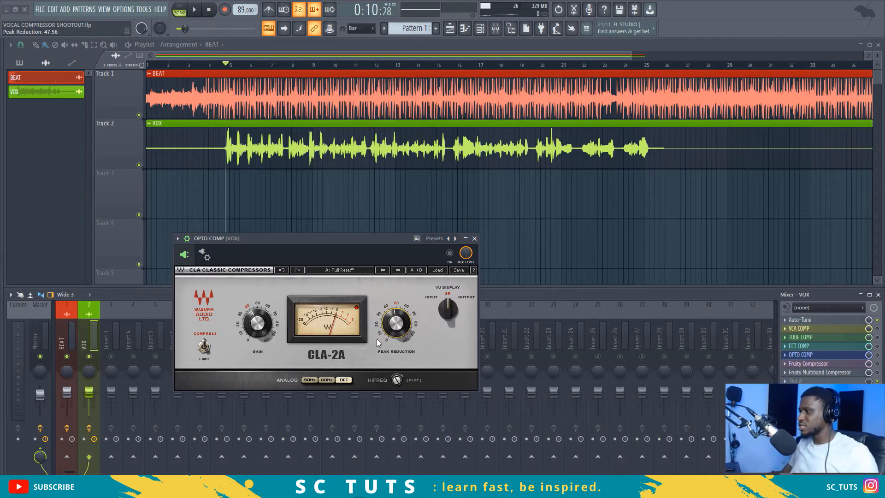
{"action": "key", "text": "space"}
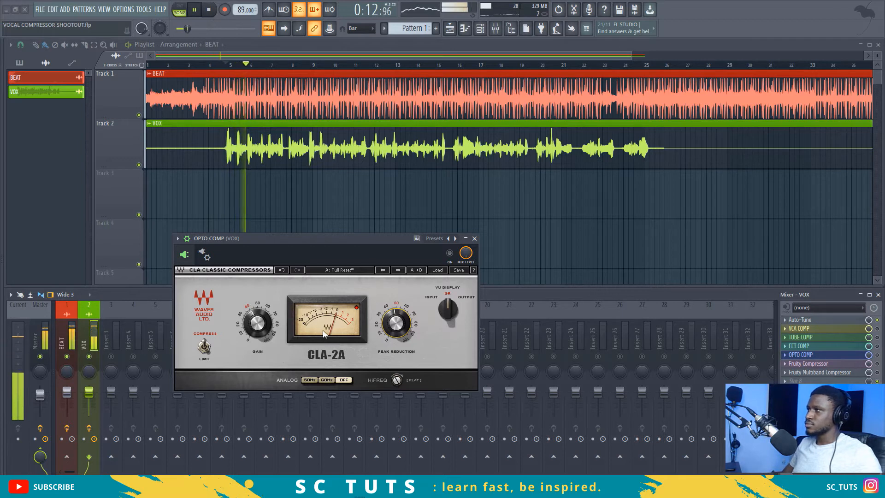
- Enable the opto compressor and replay the mix from the vocal entry to hear the compressed vocal over the beat
{"action": "key", "text": "space"}
{"action": "key", "text": "space"}
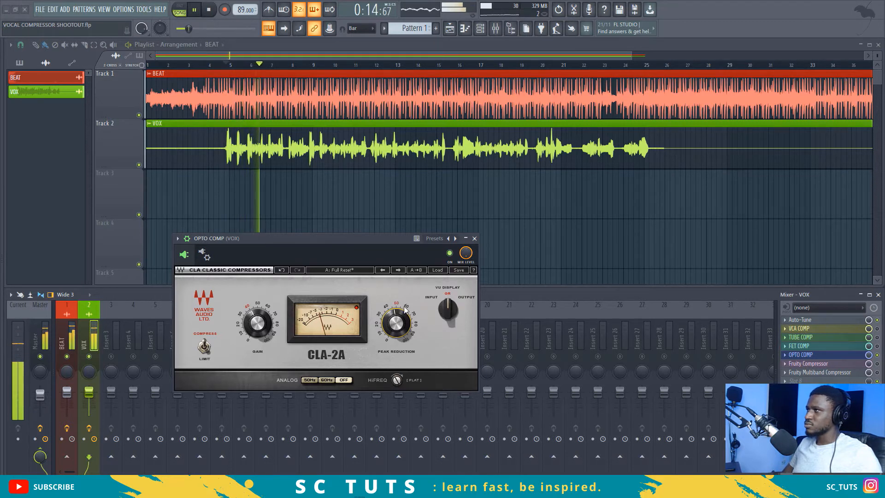
{"action": "key", "text": "space"}
{"action": "key", "text": "space"}
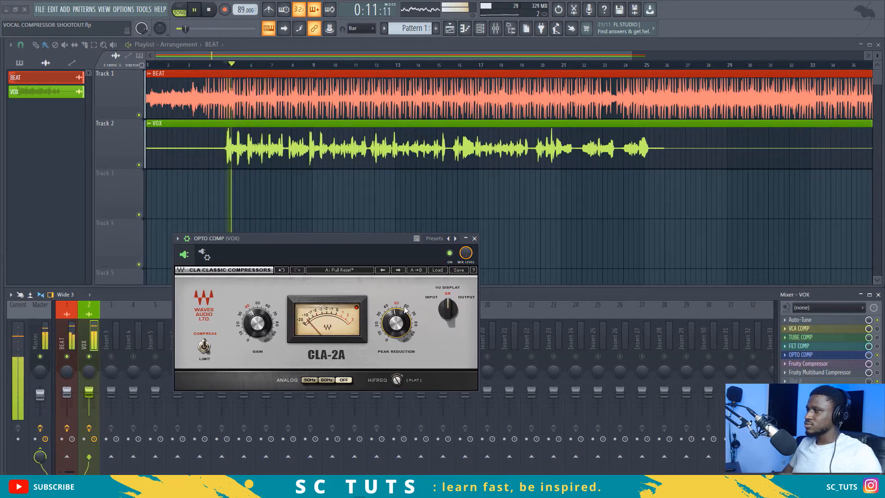
{"action": "key", "text": "space"}
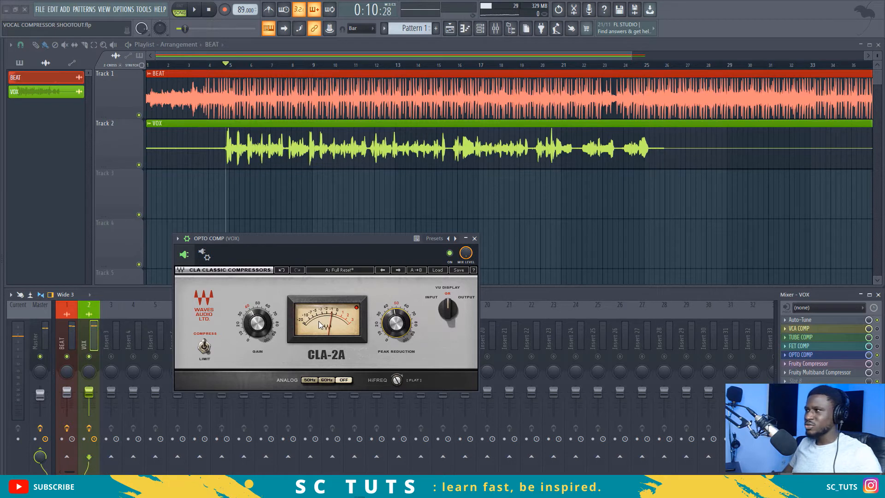
- Mute the beat and play the compressed vocal on its own twice from its entry
{"action": "left_click", "coordinate": [66, 357]}
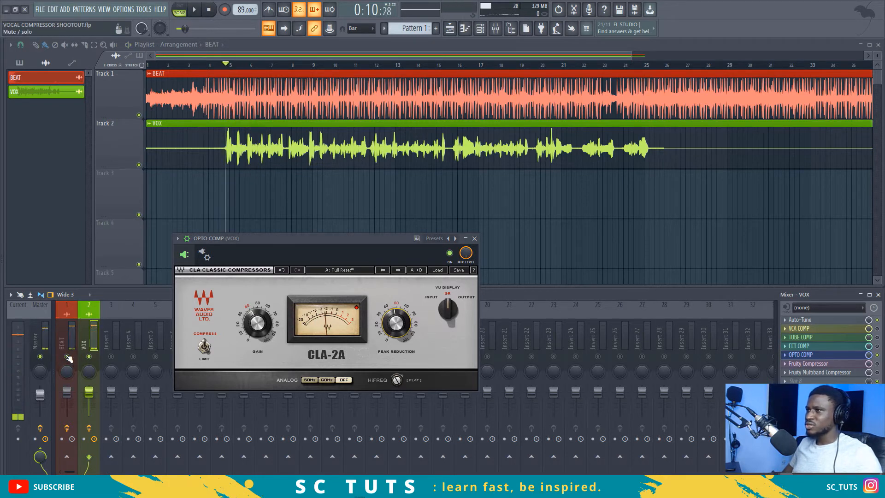
{"action": "key", "text": "space"}
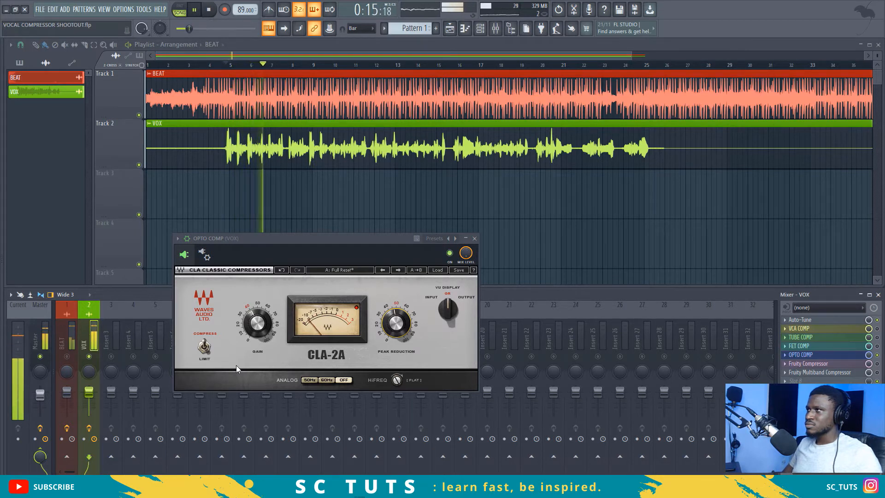
{"action": "key", "text": "space"}
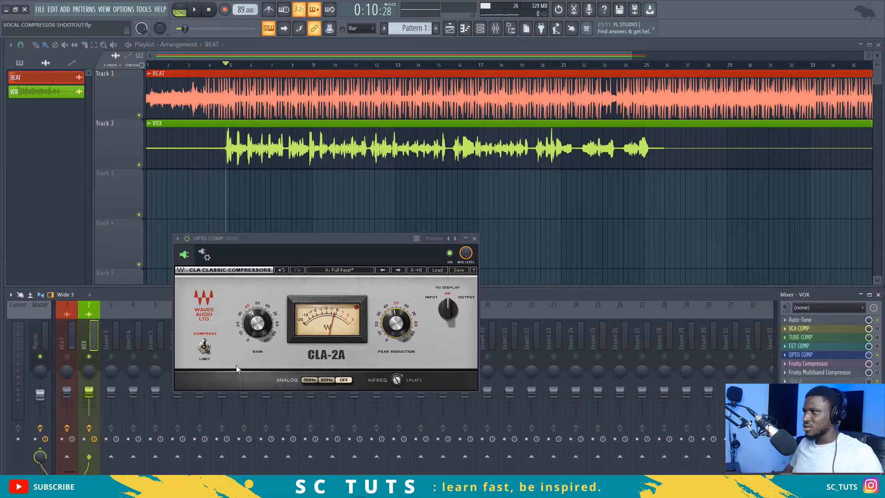
{"action": "key", "text": "space"}
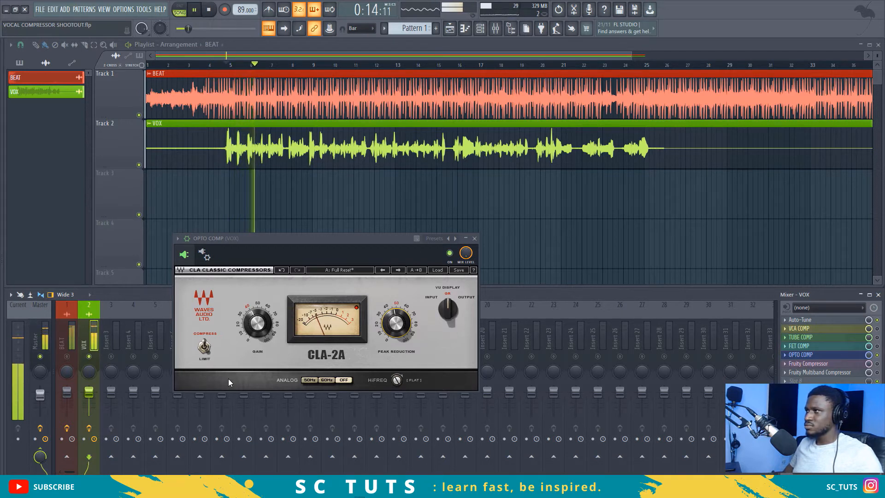
{"action": "key", "text": "space"}
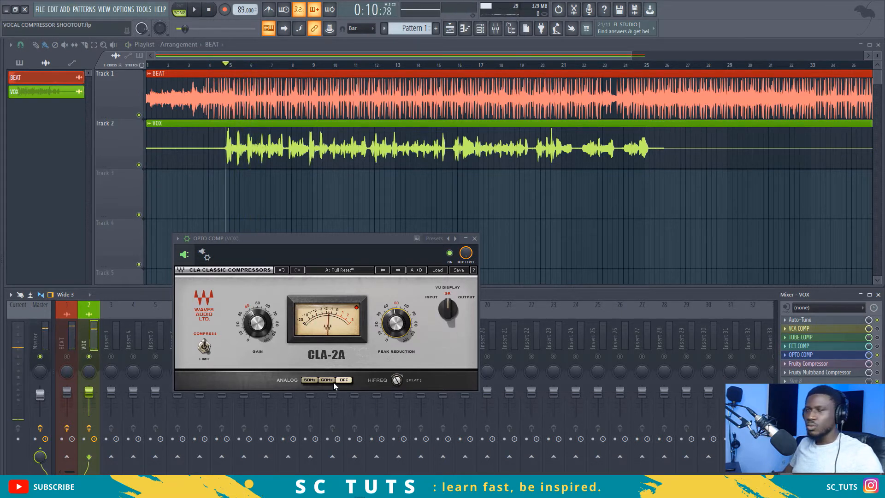
- Lower the Peak Reduction to 34.80 and audition the soloed vocal from its entry
{"action": "left_click_drag", "start_coordinate": [398, 325], "coordinate": [398, 326]}
{"action": "key", "text": "space"}
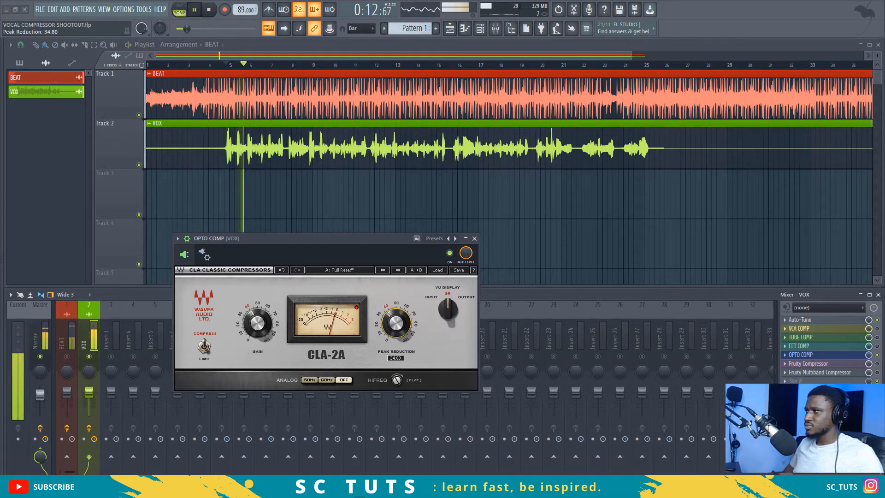
{"action": "key", "text": "space"}
{"action": "key", "text": "space"}
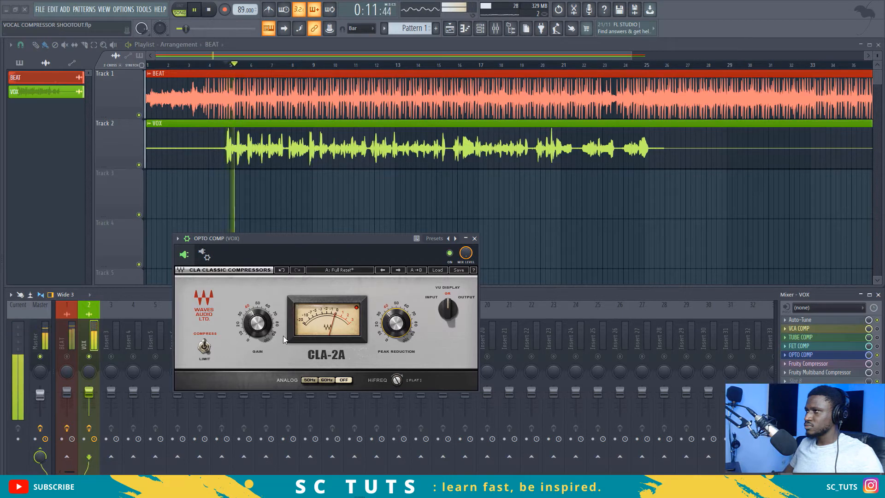
{"action": "key", "text": "space"}
- Reduce the compressor's Gain to 32.88 during playback and replay the soloed vocal
{"action": "left_click", "coordinate": [257, 323]}
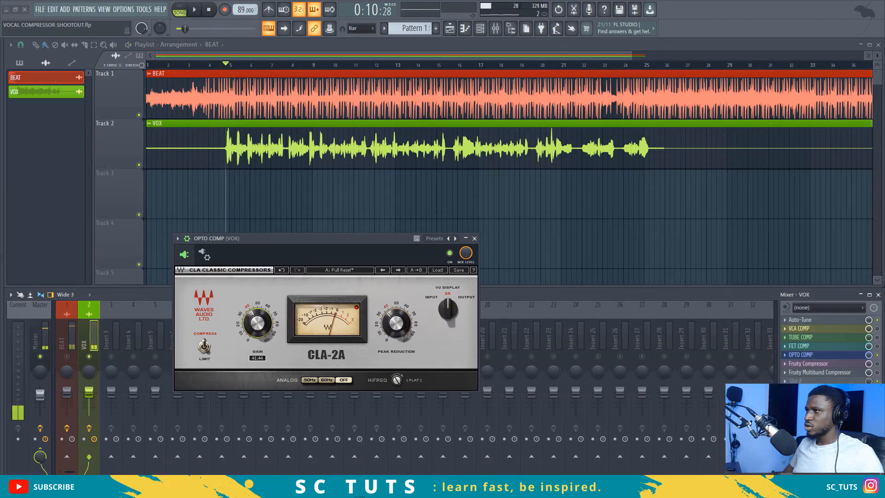
{"action": "key", "text": "space"}
{"action": "left_click_drag", "start_coordinate": [257, 323], "coordinate": [257, 328]}
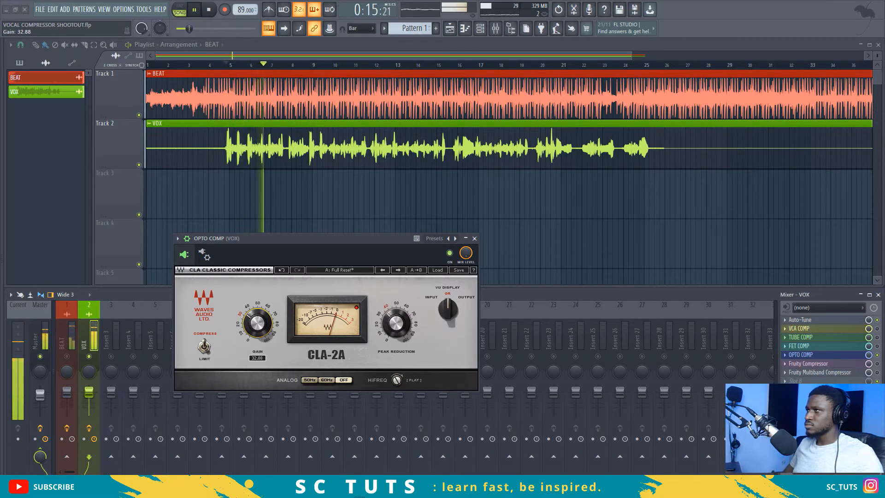
{"action": "key", "text": "space"}
{"action": "key", "text": "space"}
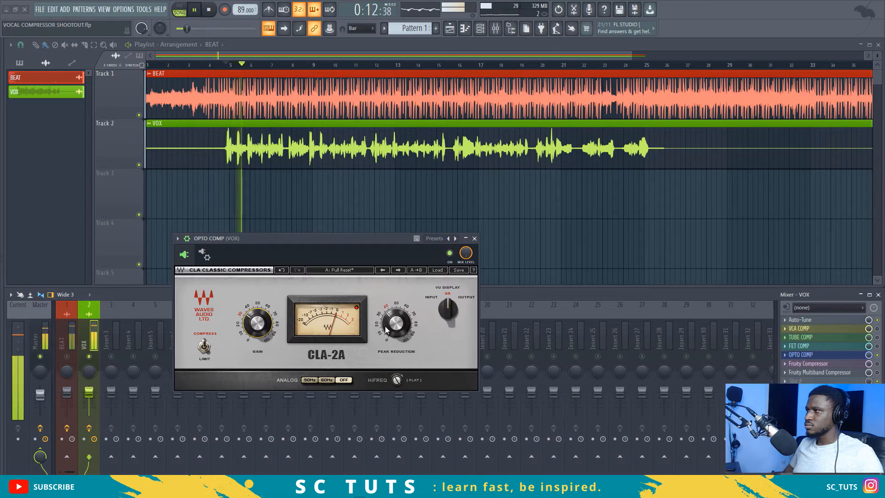
- Set the Peak Reduction to 39.40 and replay the soloed vocal from its entry
{"action": "mouse_move", "coordinate": [396, 328]}
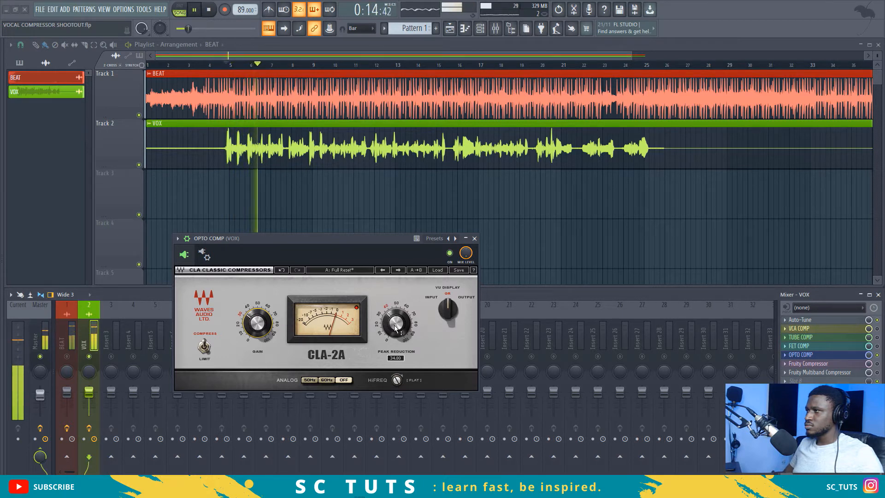
{"action": "key", "text": "space"}
{"action": "left_click_drag", "start_coordinate": [381, 334], "coordinate": [381, 319]}
{"action": "key", "text": "space"}
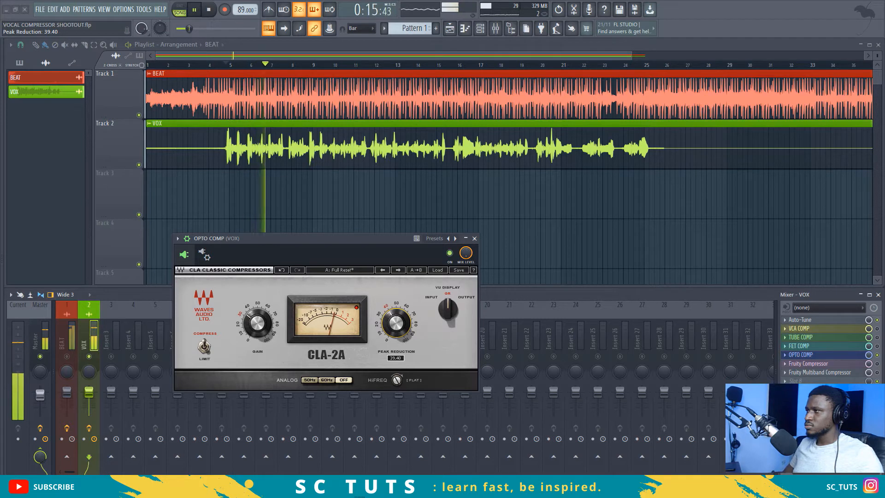
{"action": "key", "text": "space"}
{"action": "key", "text": "space"}
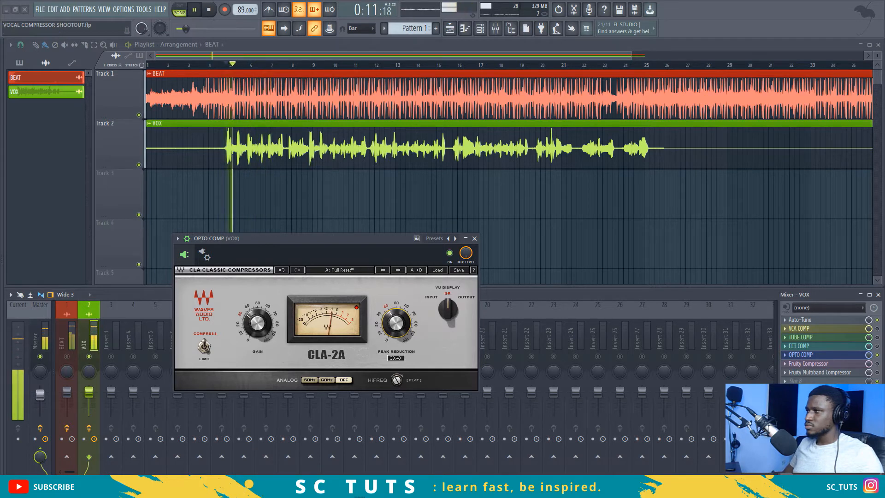
- Raise the Peak Reduction further, set the Gain to 36.80, and audition the soloed vocal
{"action": "key", "text": "space"}
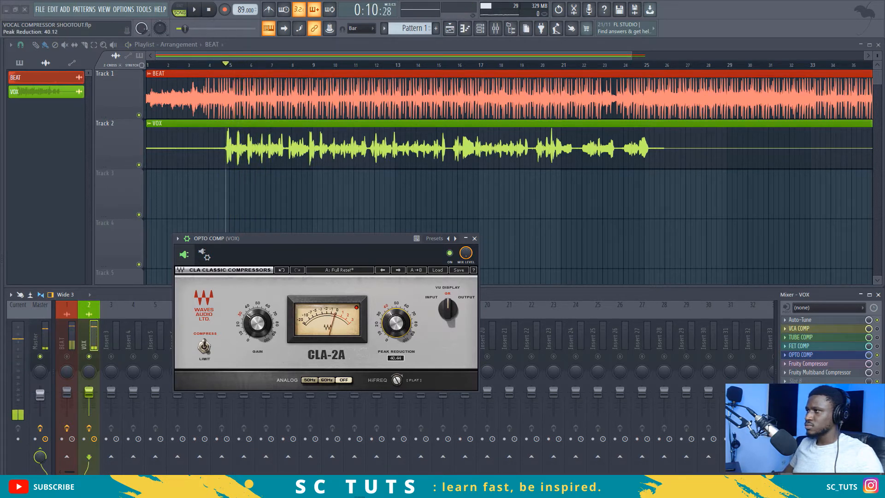
{"action": "key", "text": "space"}
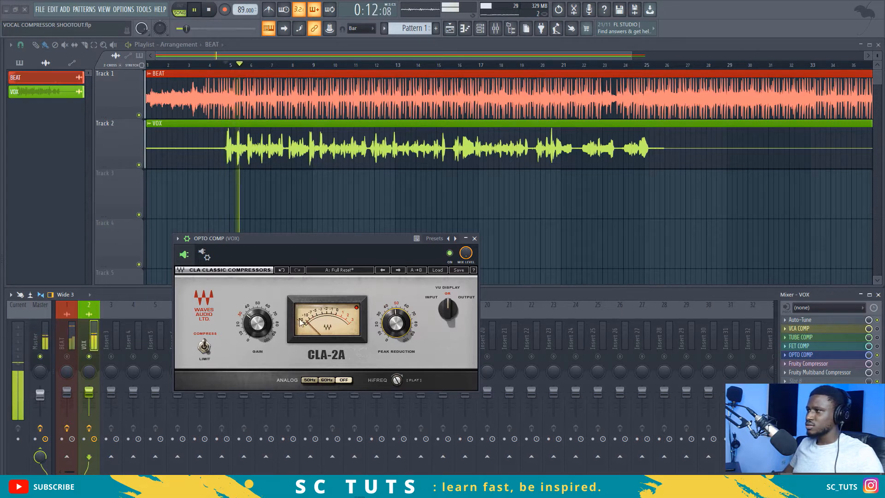
{"action": "key", "text": "space"}
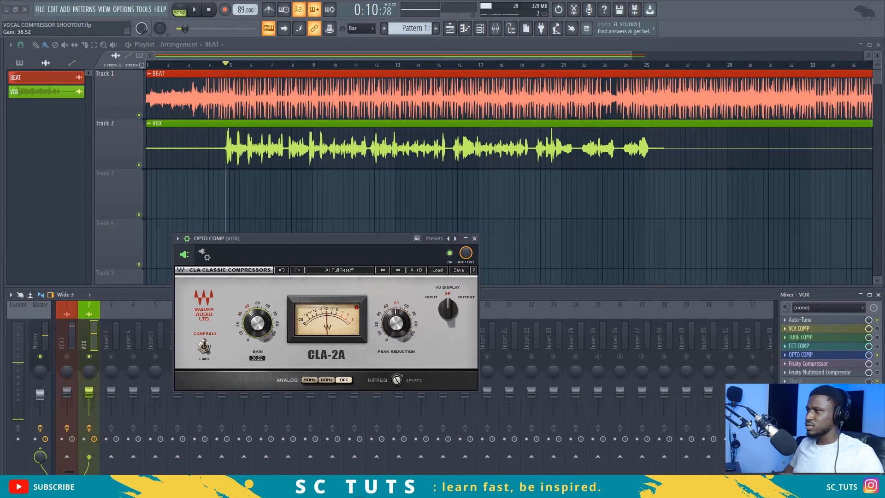
{"action": "key", "text": "space"}
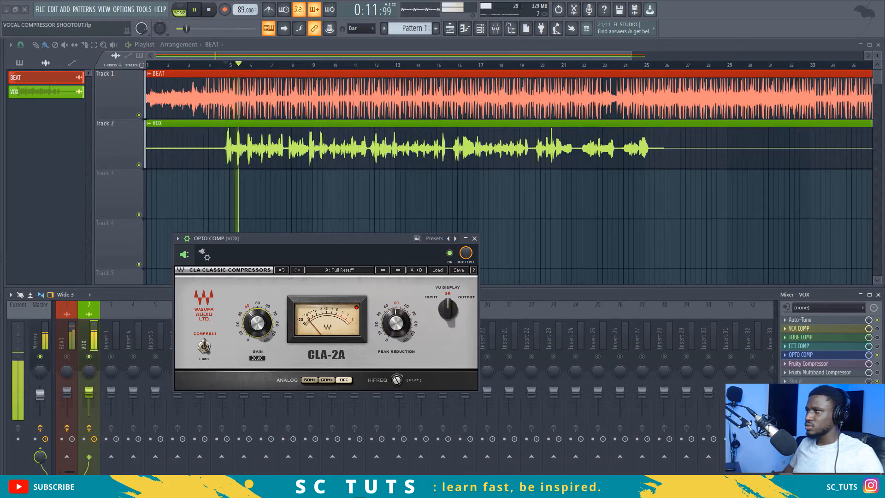
{"action": "key", "text": "space"}
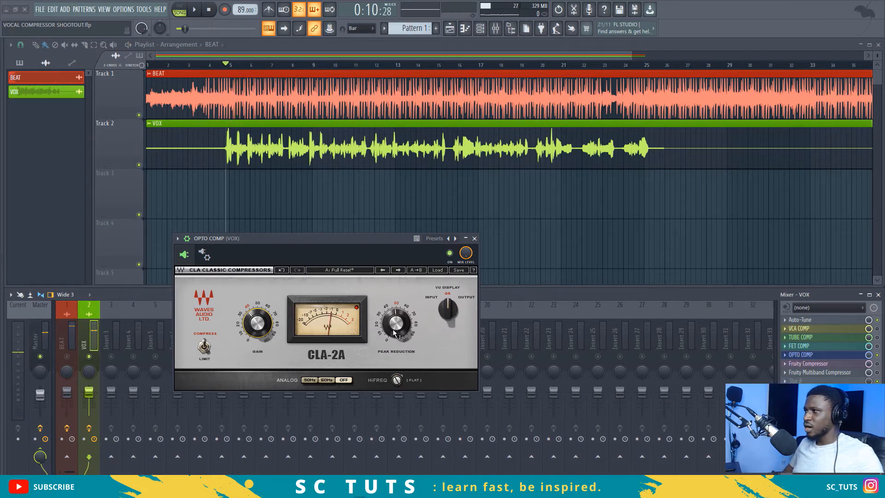
- Set the Peak Reduction to 40.60 and play the soloed vocal with the new amount of compression
{"action": "key", "text": "space"}
{"action": "left_click", "coordinate": [394, 330]}
{"action": "key", "text": "space"}
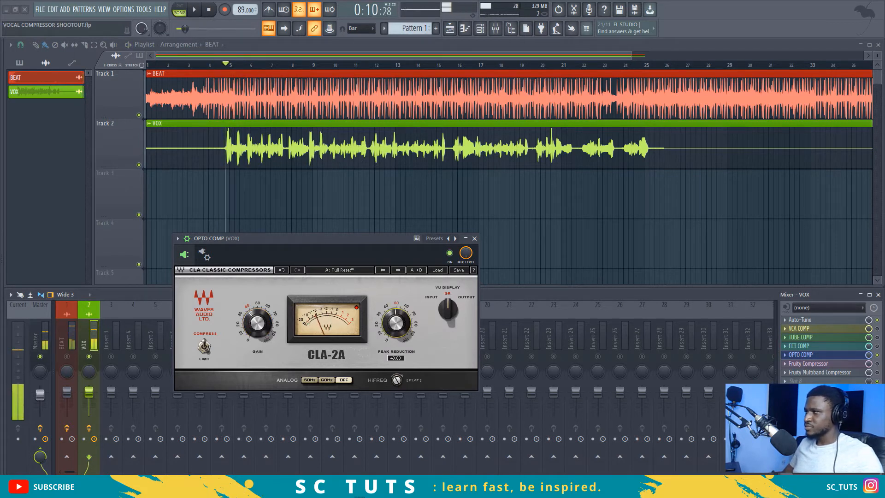
{"action": "left_click_drag", "start_coordinate": [395, 323], "coordinate": [395, 330]}
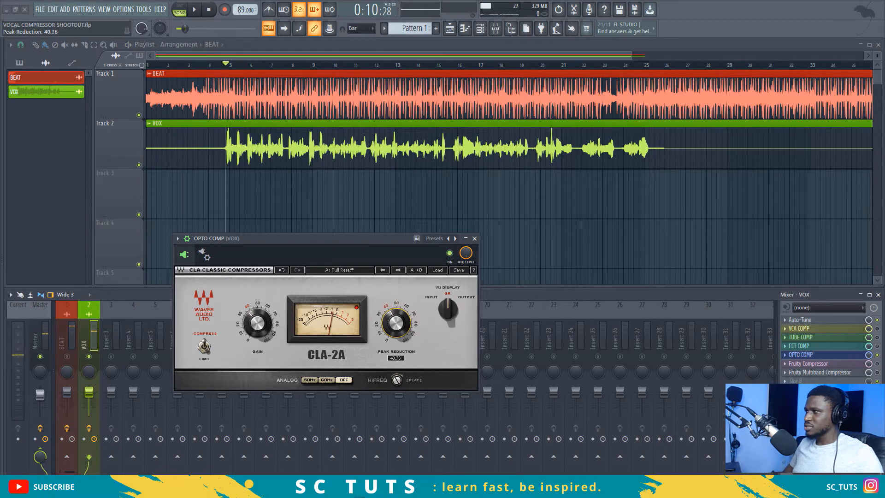
{"action": "key", "text": "space"}
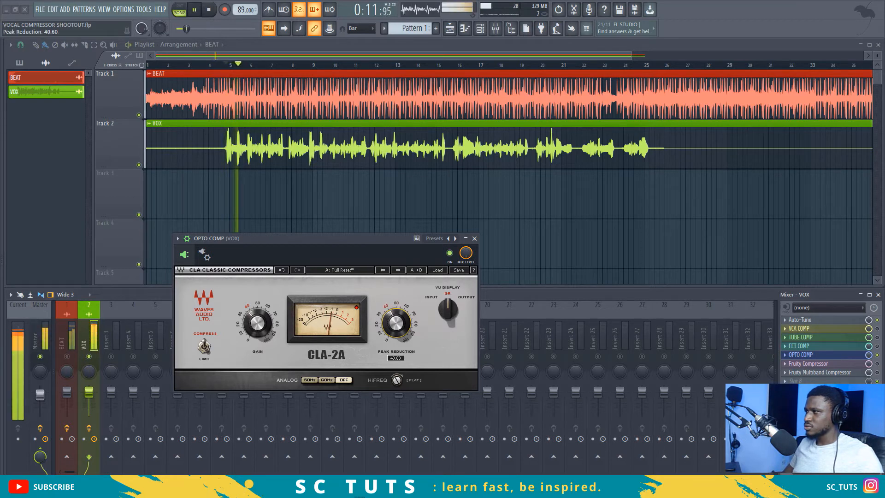
{"action": "key", "text": "space"}
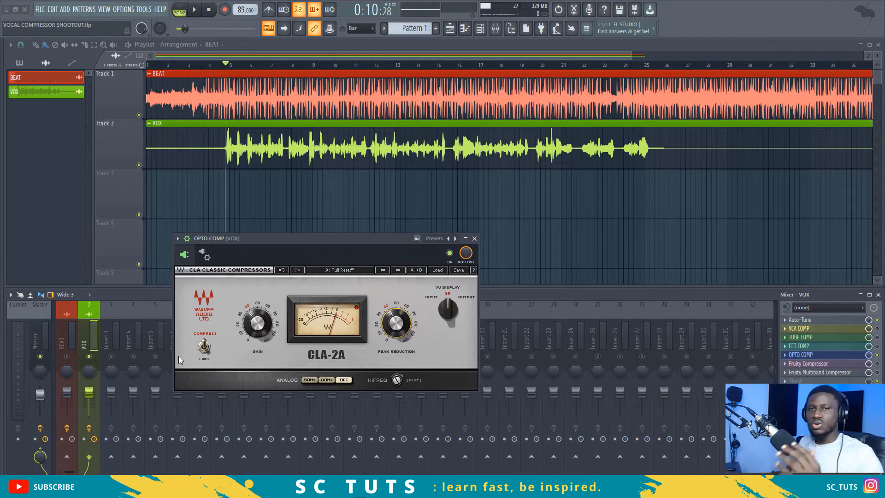
- Unmute the beat and balance the compressed vocal against it during playback by setting the Gain to 32.76
{"action": "left_click", "coordinate": [67, 358]}
{"action": "key", "text": "space"}
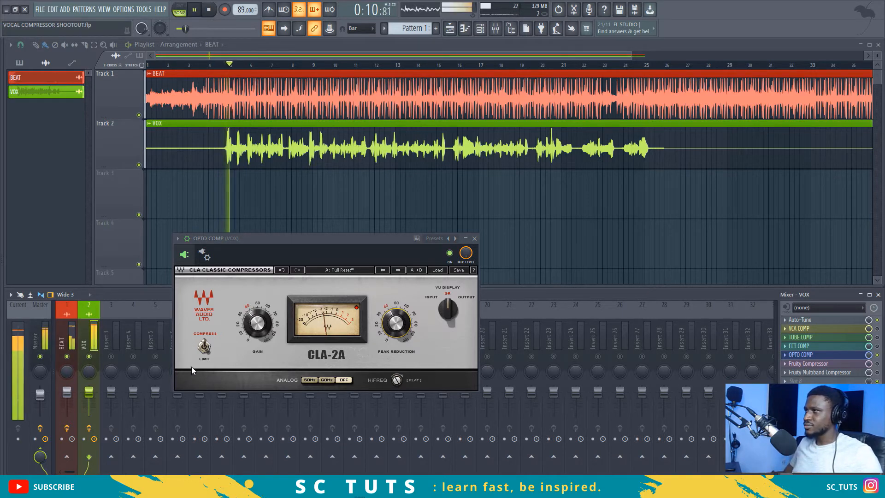
{"action": "key", "text": "space"}
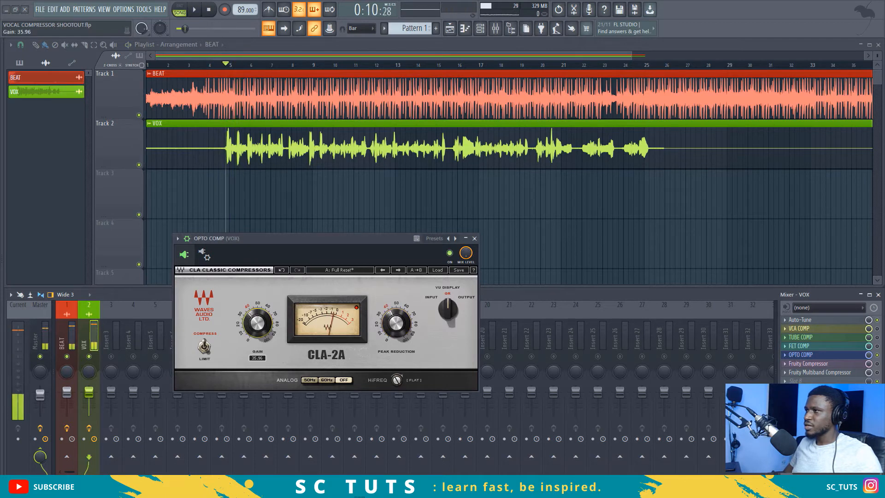
{"action": "left_click", "coordinate": [258, 323]}
{"action": "key", "text": "space"}
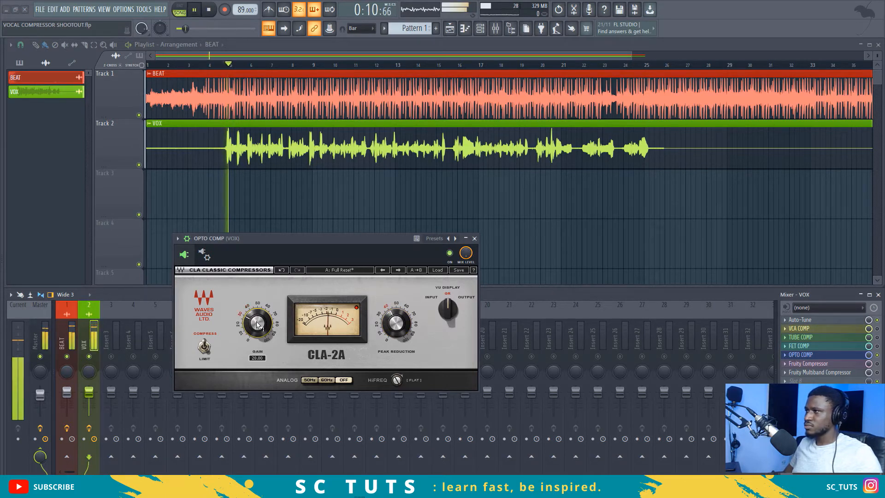
{"action": "left_click_drag", "start_coordinate": [257, 322], "coordinate": [257, 318]}
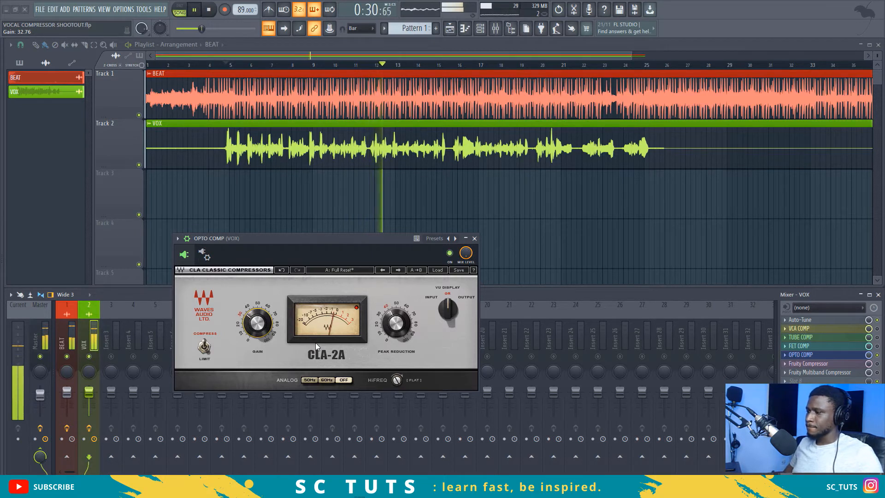
{"action": "key", "text": "space"}
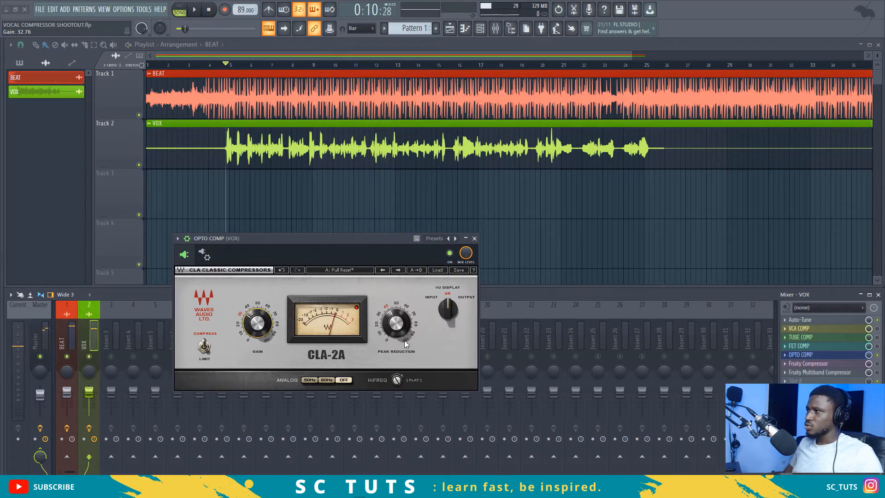
- Set the CLA-2A Peak Reduction to 46.32 and the Gain to 37.96 during playback, and replay the vocal with the beat
{"action": "mouse_move", "coordinate": [404, 332]}
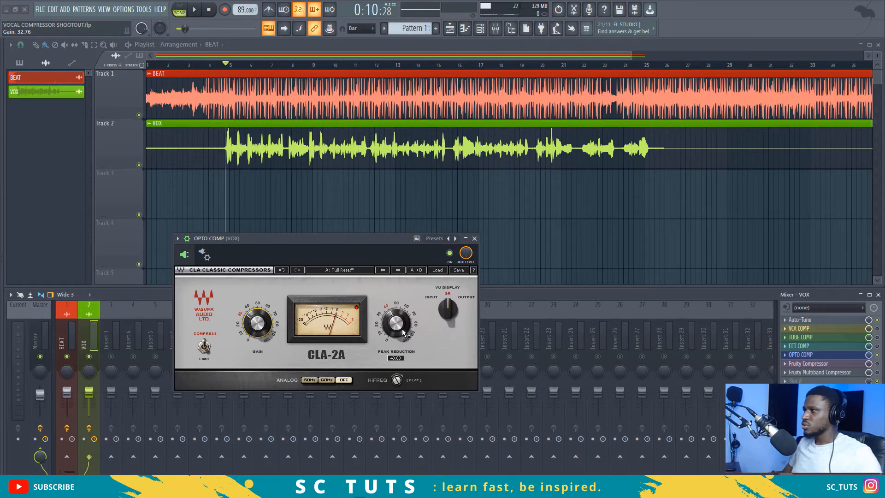
{"action": "left_click_drag", "start_coordinate": [393, 329], "coordinate": [393, 327]}
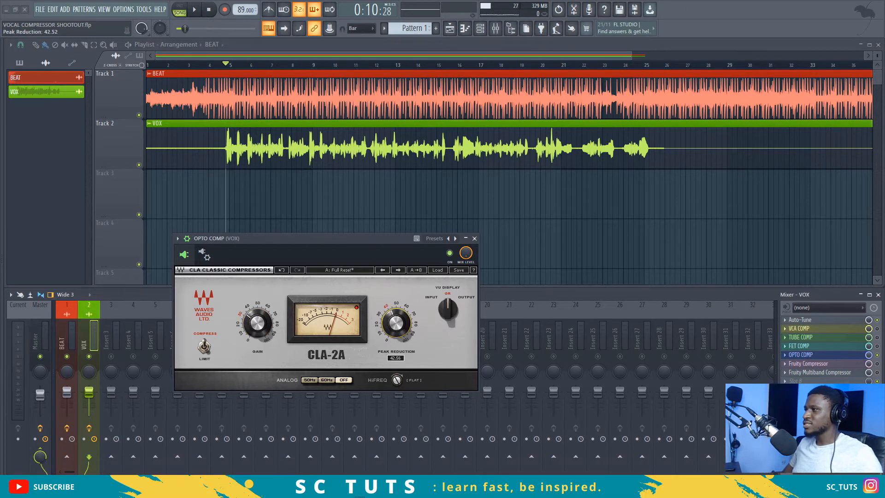
{"action": "key", "text": "space"}
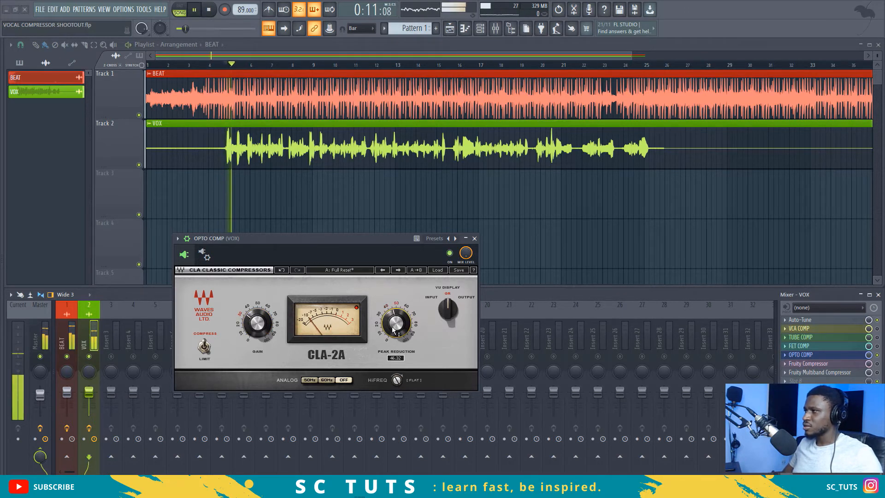
{"action": "left_click_drag", "start_coordinate": [257, 323], "coordinate": [264, 325]}
{"action": "key", "text": "space"}
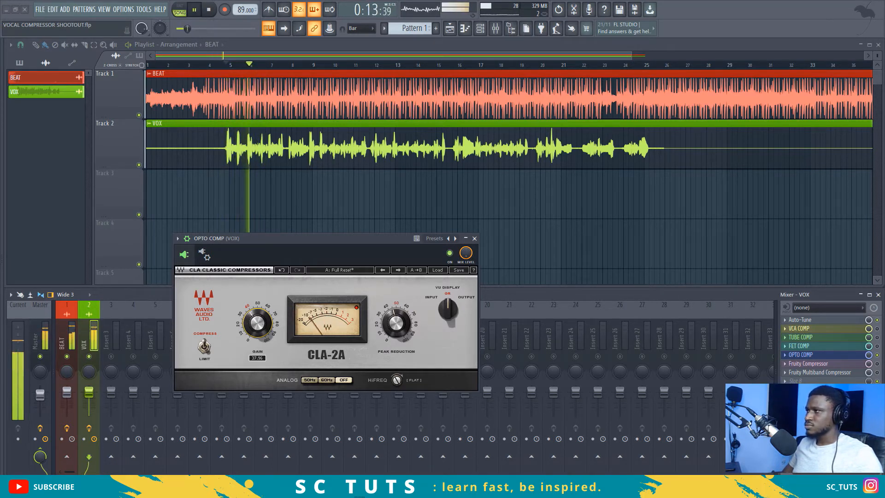
{"action": "key", "text": "space"}
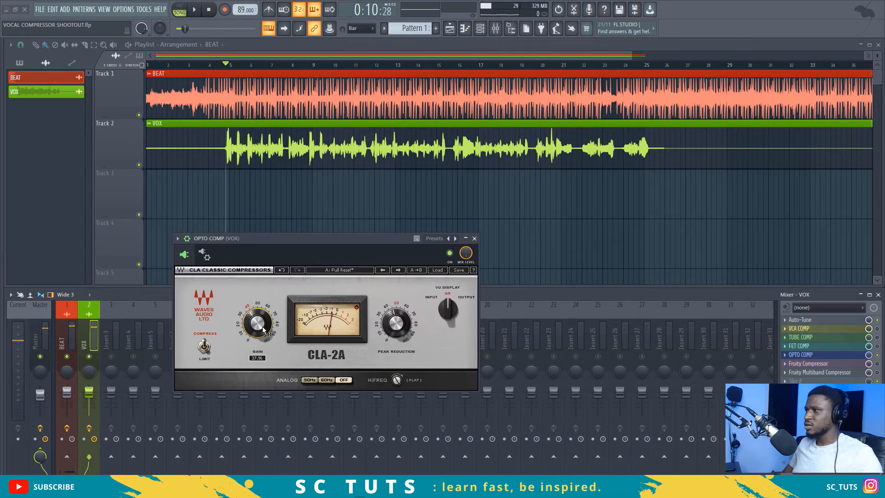
{"action": "key", "text": "space"}
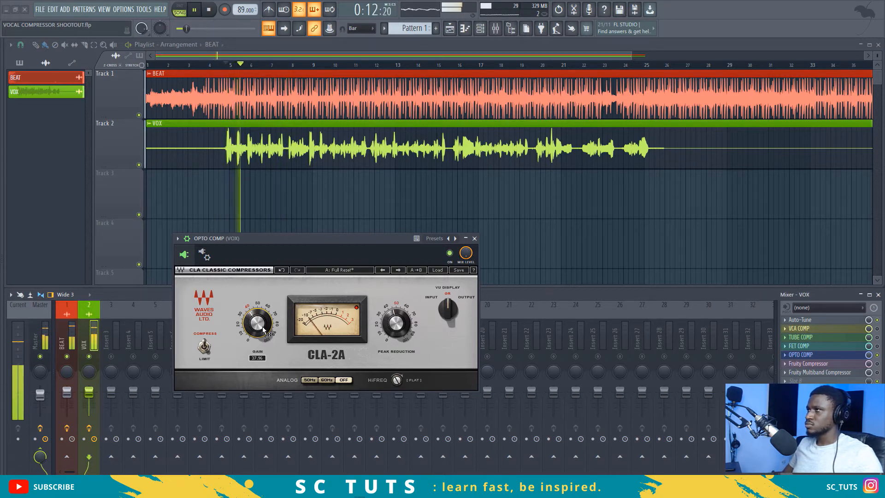
{"action": "key", "text": "space"}
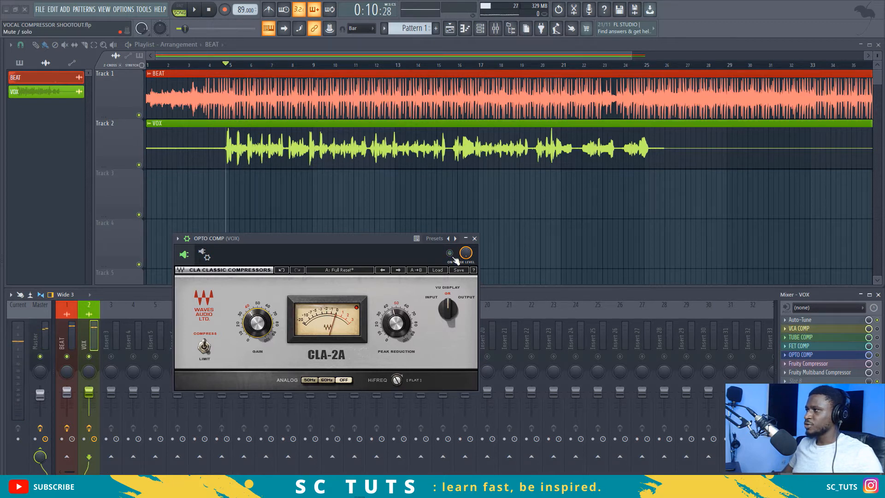
- Compare the vocal in the mix with the CLA-2A bypassed and enabled by replaying the same passage
{"action": "key", "text": "space"}
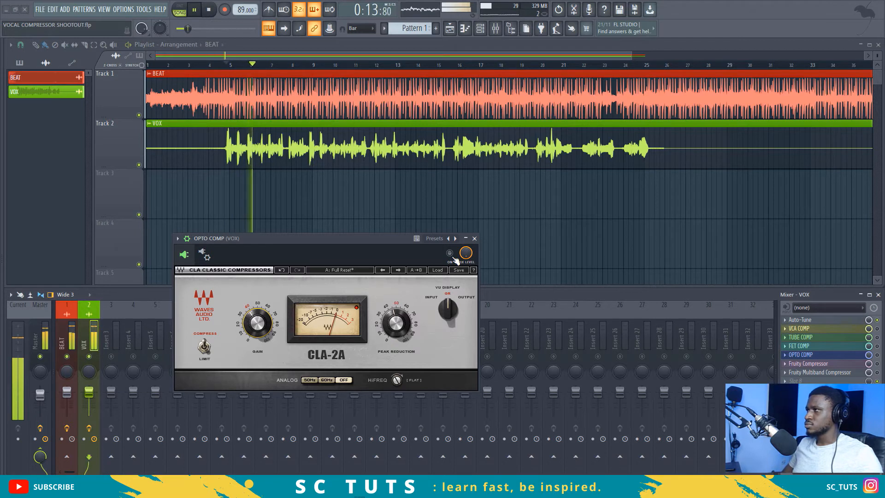
{"action": "key", "text": "space"}
{"action": "left_click", "coordinate": [451, 254]}
{"action": "key", "text": "space"}
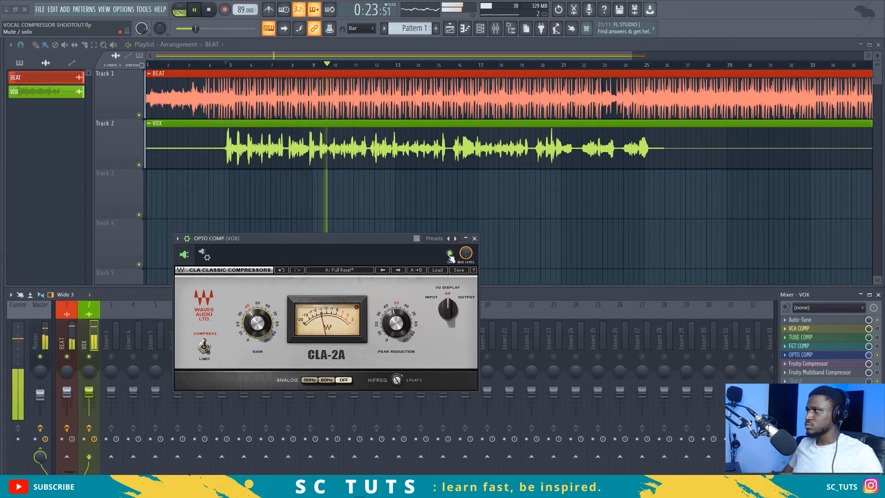
{"action": "key", "text": "space"}
{"action": "left_click", "coordinate": [450, 253]}
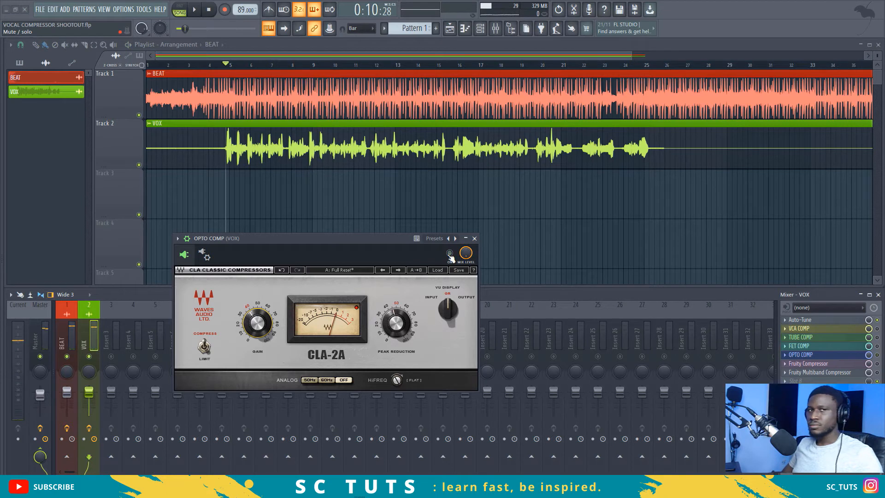
{"action": "key", "text": "space"}
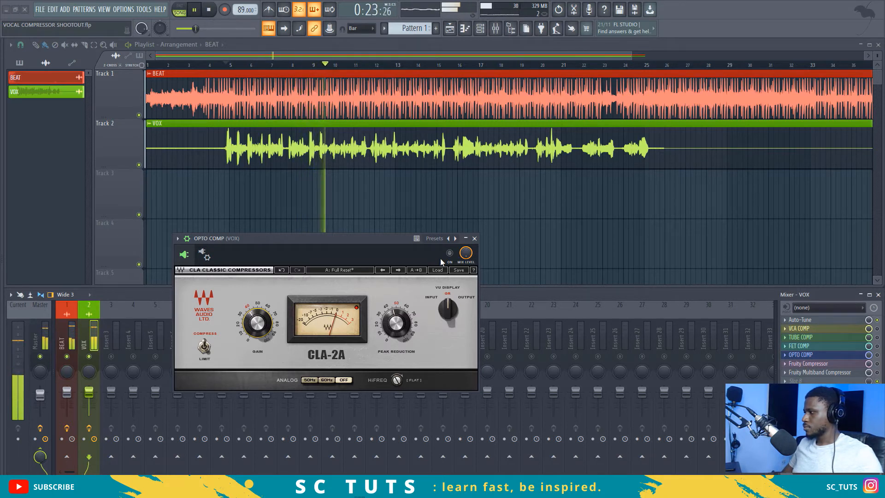
{"action": "key", "text": "space"}
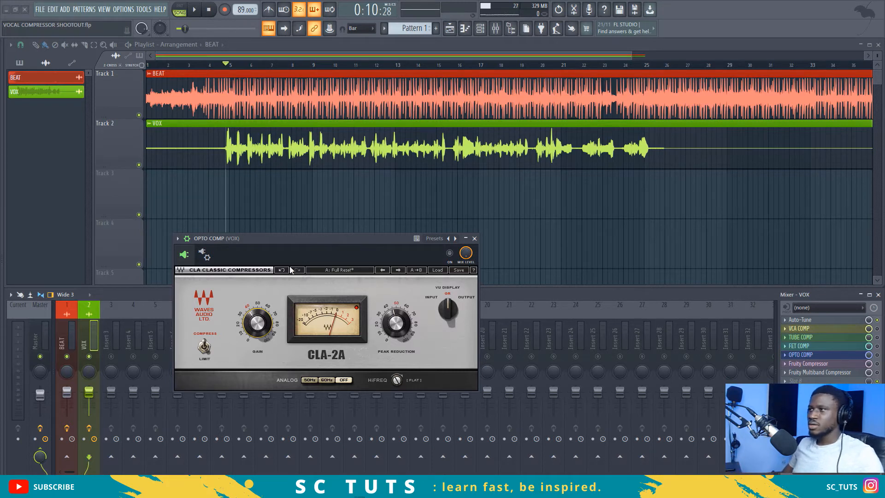
- Close the CLA-2A, bring up the Fruity Compressor on the vocal channel, and play the mix with it still bypassed
{"action": "left_click_drag", "start_coordinate": [256, 239], "coordinate": [305, 235]}
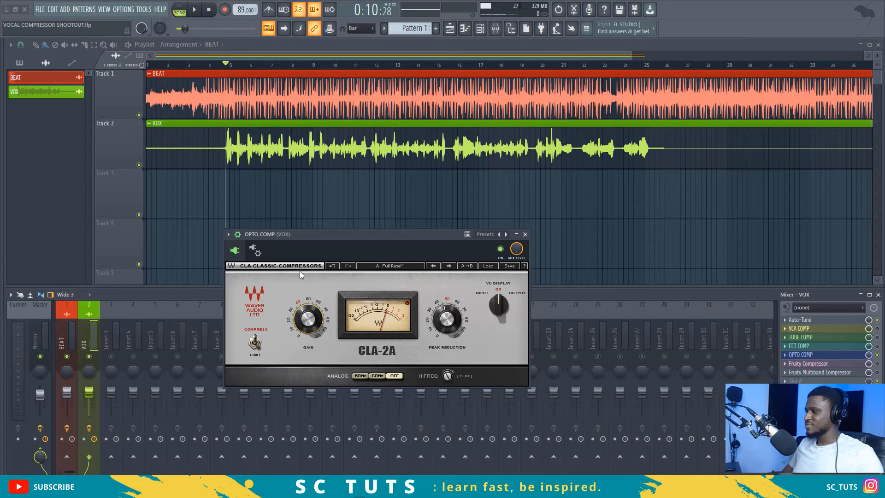
{"action": "left_click", "coordinate": [526, 234]}
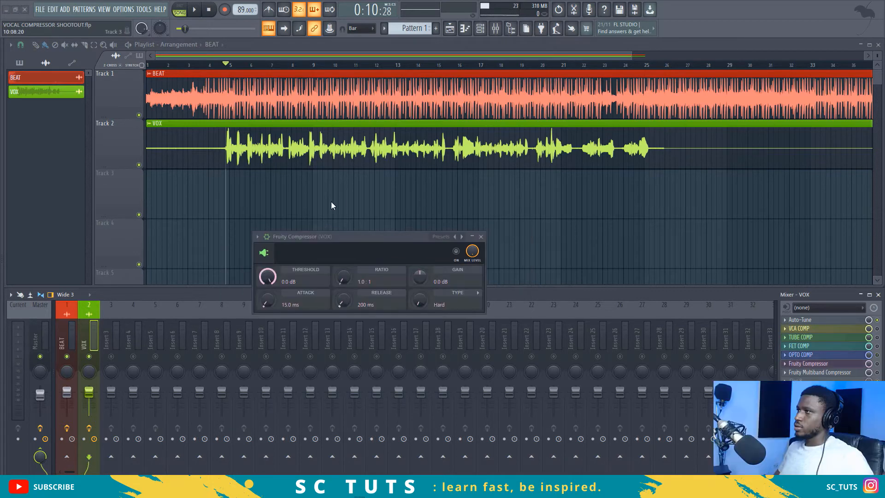
{"action": "left_click_drag", "start_coordinate": [320, 235], "coordinate": [325, 222]}
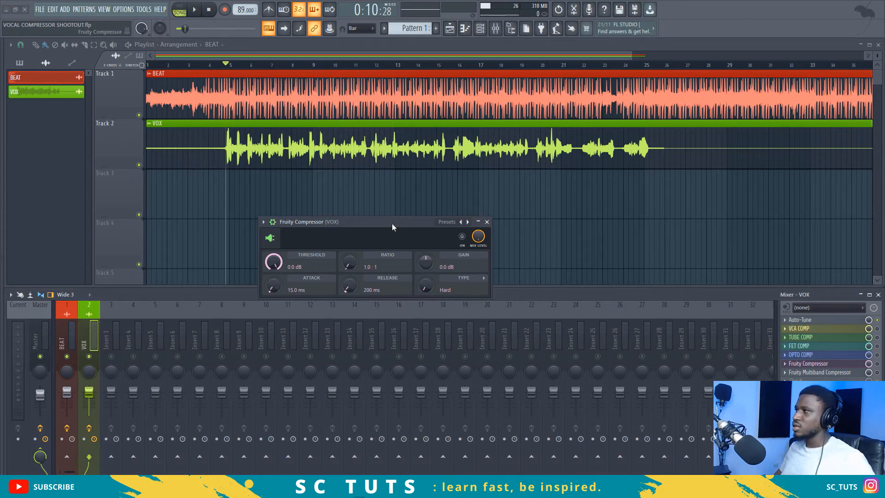
{"action": "key", "text": "space"}
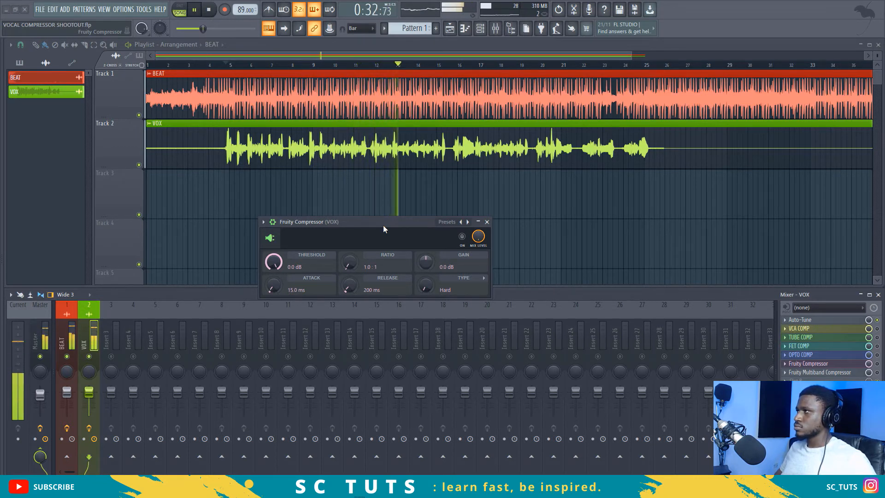
{"action": "key", "text": "space"}
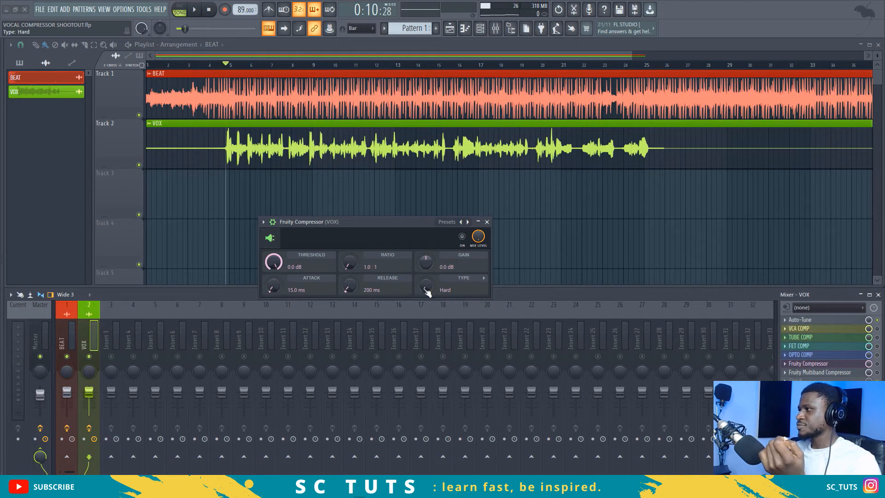
- Try the Fruity Compressor's Type options up to Medium/R and return the Type to Hard
{"action": "left_click", "coordinate": [484, 278]}
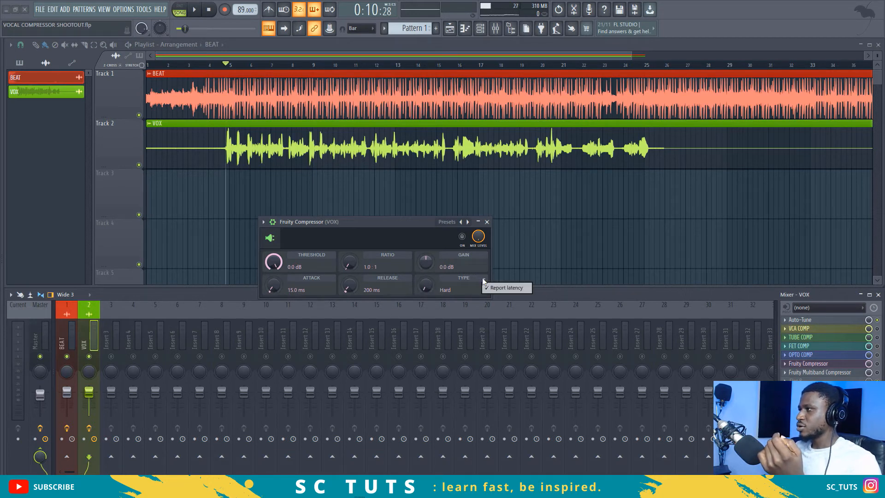
{"action": "left_click", "coordinate": [434, 287]}
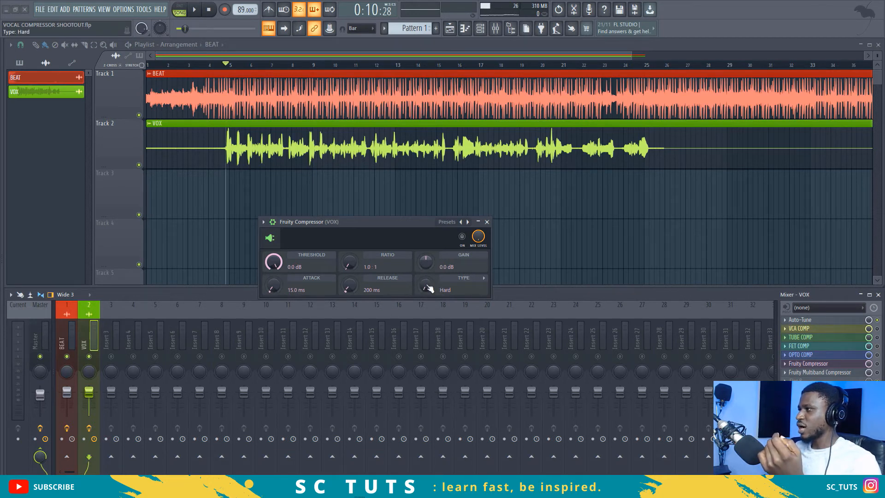
{"action": "mouse_move", "coordinate": [425, 285]}
{"action": "left_mouse_down"}
{"action": "mouse_move", "coordinate": [426, 267]}
{"action": "mouse_move", "coordinate": [425, 277]}
{"action": "left_mouse_up"}
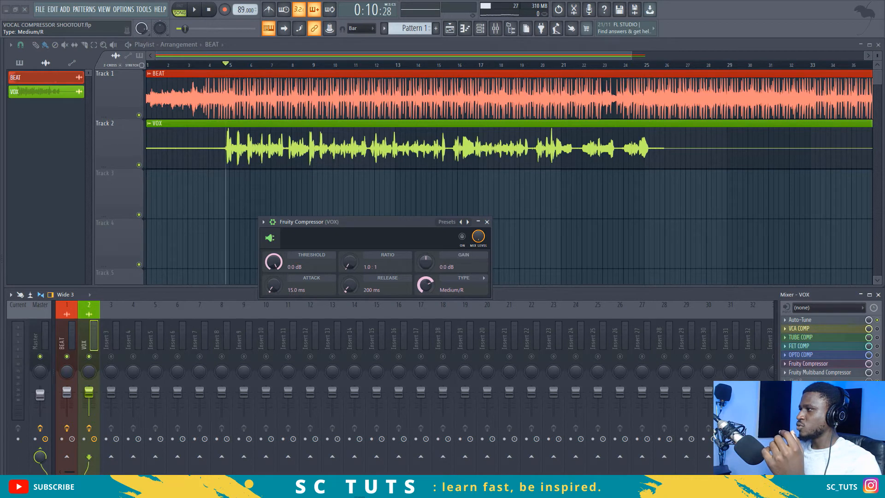
{"action": "left_click_drag", "start_coordinate": [425, 286], "coordinate": [426, 295]}
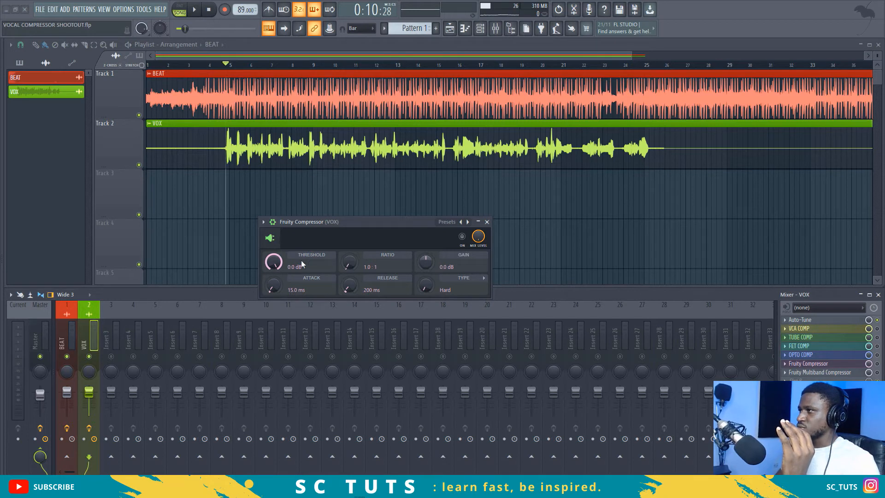
- Set the threshold to -29.4 dB, ratio to 4.1:1, attack to 7.5 ms and release to 163 ms, and audition the enabled Fruity Compressor
{"action": "left_click_drag", "start_coordinate": [343, 222], "coordinate": [346, 212]}
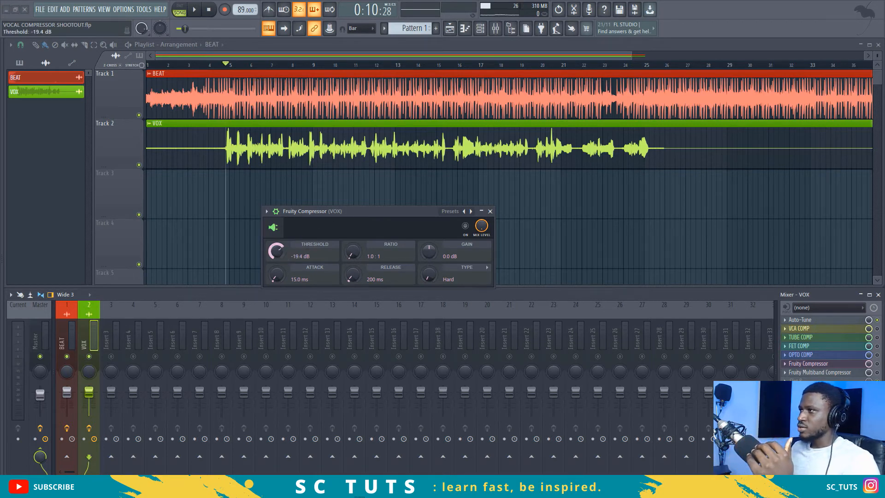
{"action": "left_click_drag", "start_coordinate": [277, 251], "coordinate": [277, 249]}
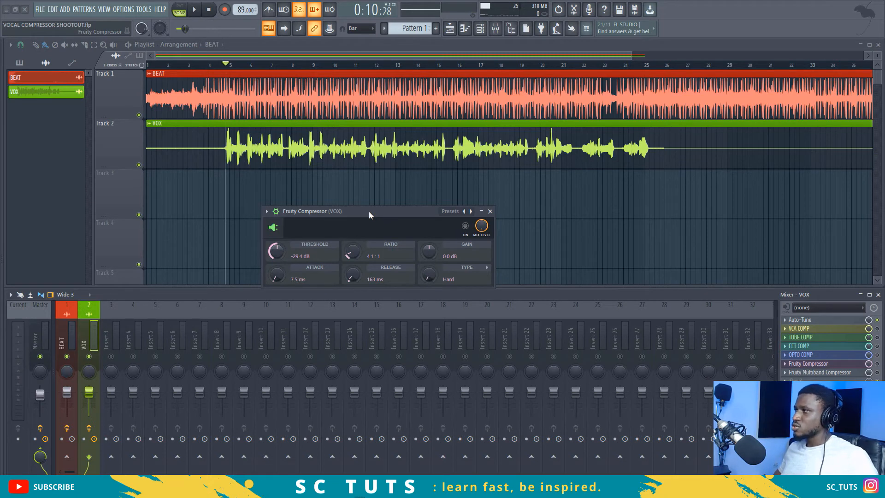
{"action": "left_click", "coordinate": [465, 225]}
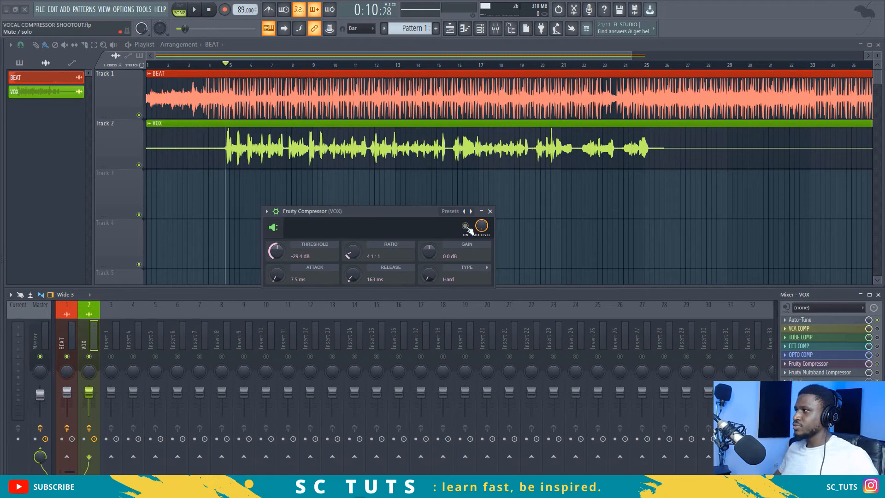
{"action": "key", "text": "space"}
{"action": "key", "text": "space"}
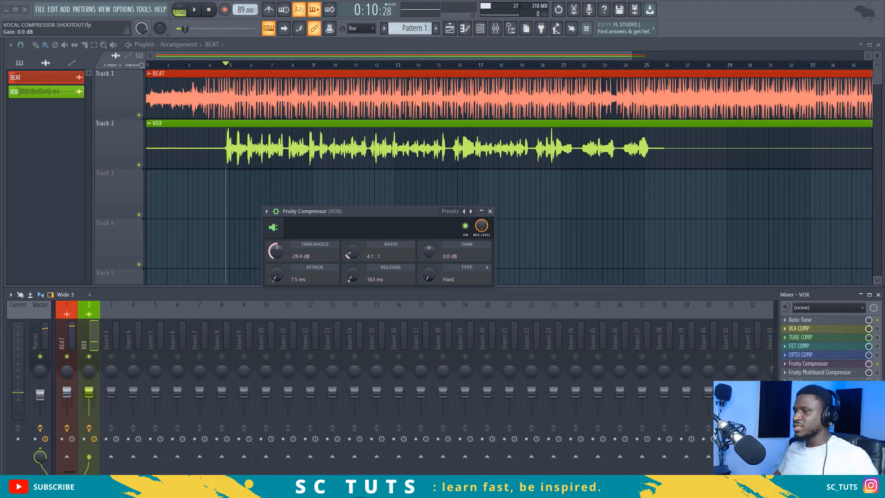
- Set the Fruity Compressor's makeup Gain to 12.9 dB while playing the vocal with the beat
{"action": "key", "text": "space"}
{"action": "mouse_move", "coordinate": [429, 250]}
{"action": "left_mouse_down"}
{"action": "mouse_move", "coordinate": [429, 231]}
{"action": "mouse_move", "coordinate": [430, 248]}
{"action": "left_mouse_up"}
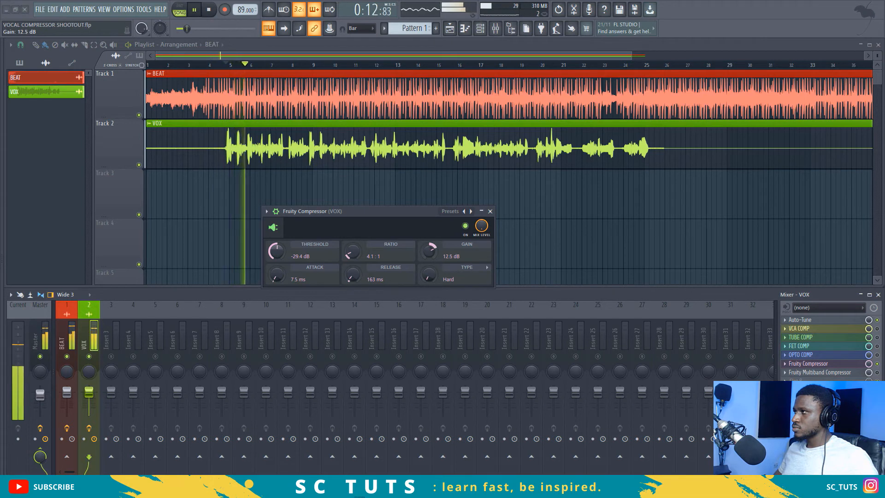
{"action": "key", "text": "space"}
{"action": "key", "text": "space"}
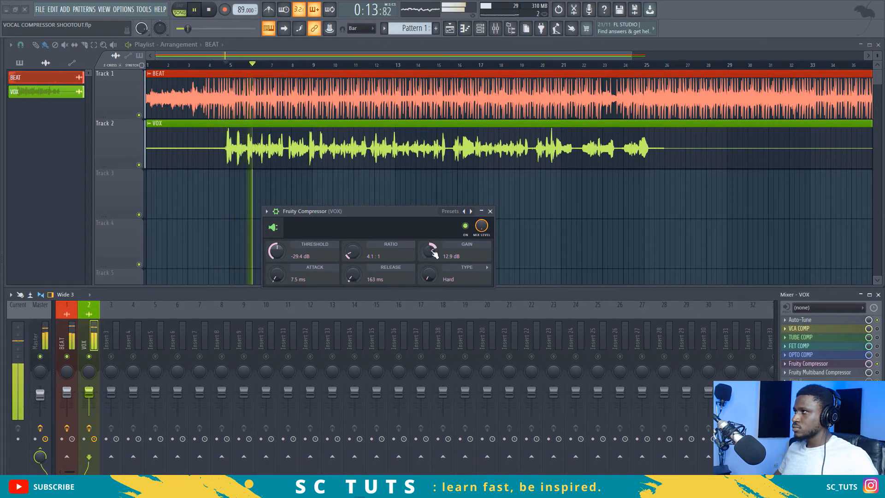
{"action": "key", "text": "space"}
- Replay the vocal passage with the beat to judge the Fruity Compressor's effect in the mix
{"action": "key", "text": "space"}
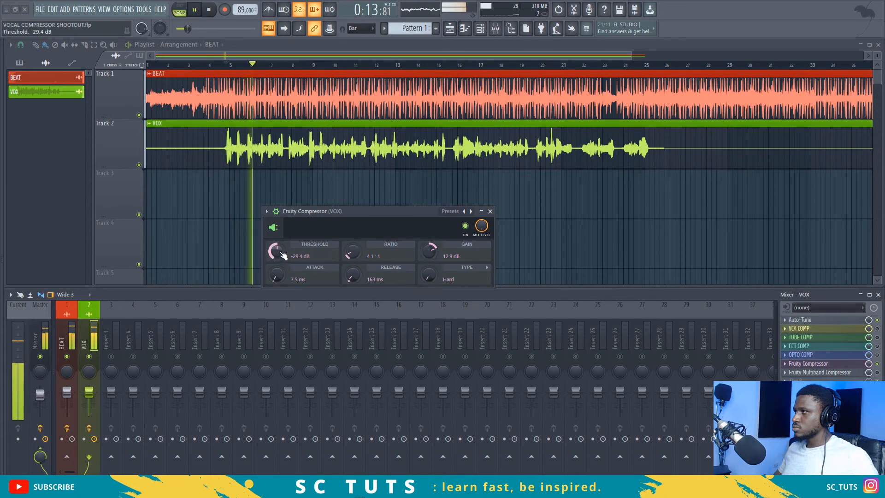
{"action": "key", "text": "space"}
{"action": "key", "text": "space"}
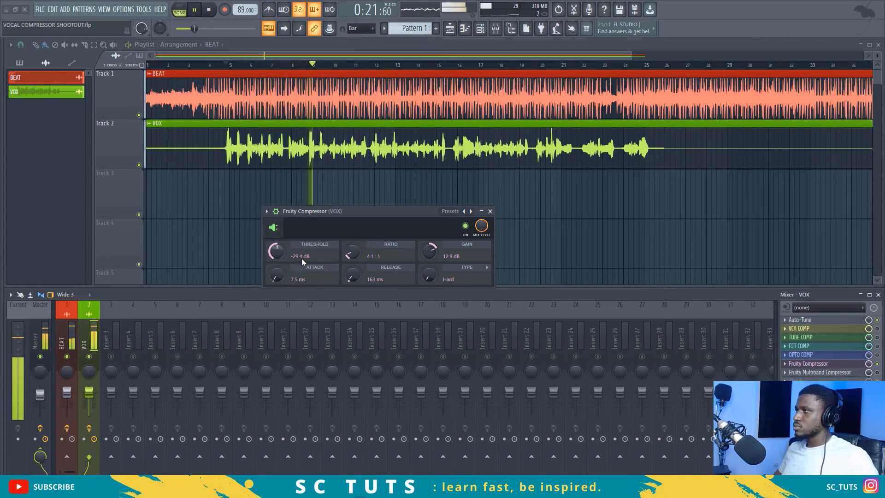
{"action": "key", "text": "space"}
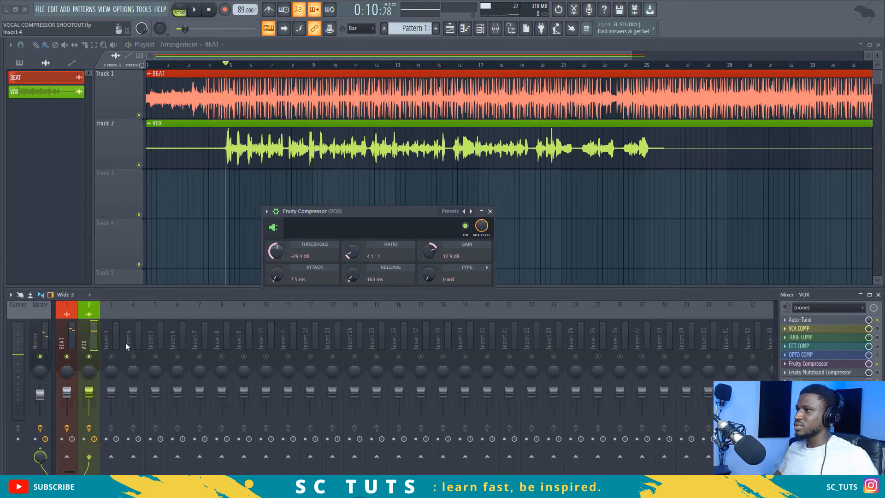
- Mute the beat and refine the compression on the soloed vocal to a -25.7 dB threshold and a 4.0:1 ratio
{"action": "key", "text": "space"}
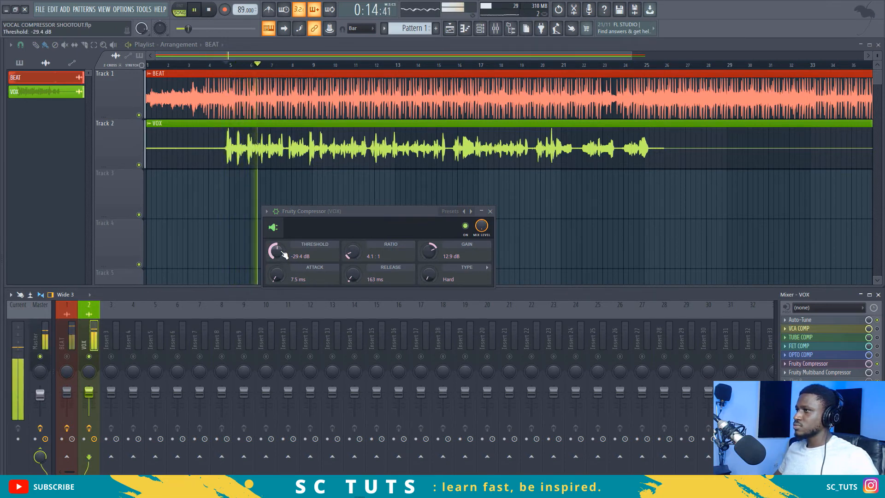
{"action": "key", "text": "space"}
{"action": "left_click_drag", "start_coordinate": [277, 252], "coordinate": [277, 240]}
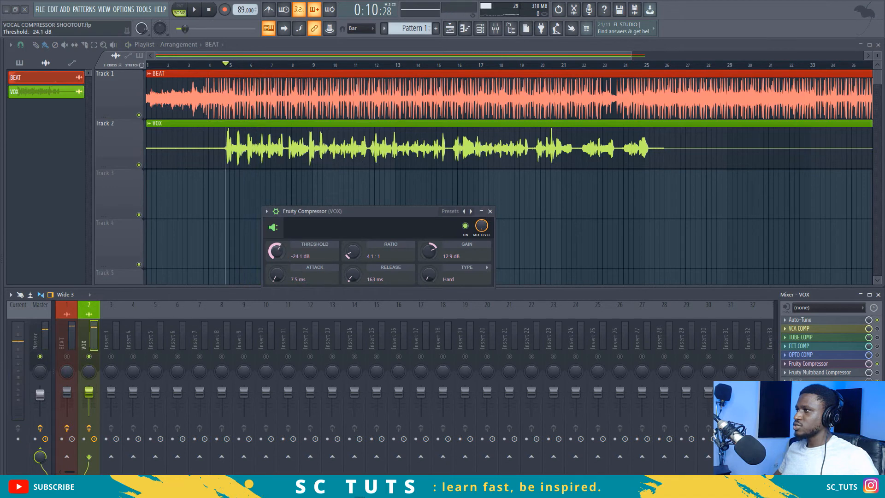
{"action": "key", "text": "space"}
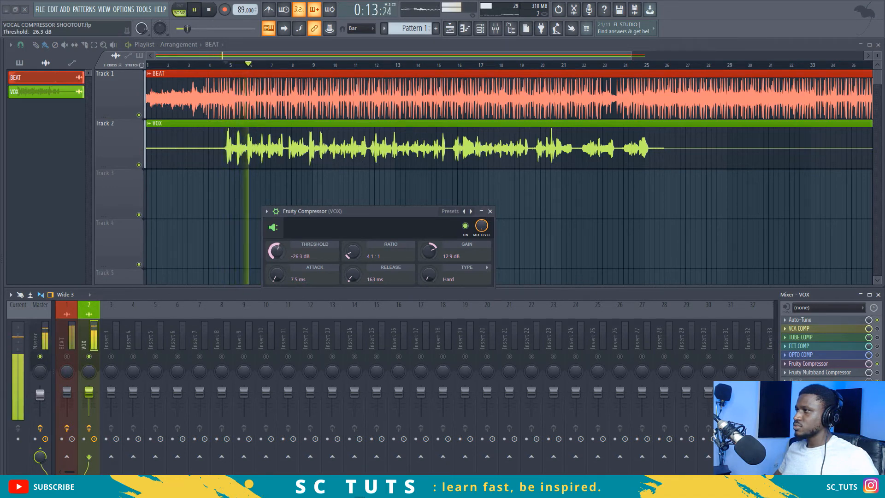
{"action": "left_click_drag", "start_coordinate": [284, 256], "coordinate": [284, 260]}
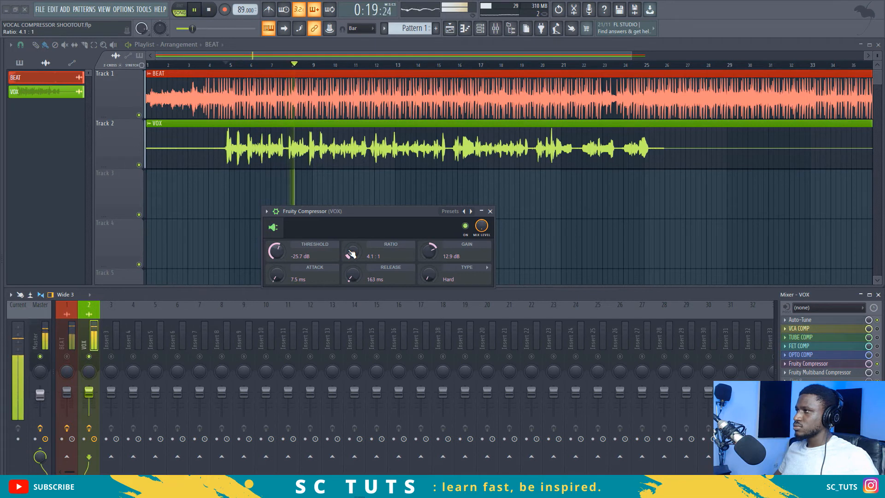
{"action": "key", "text": "space"}
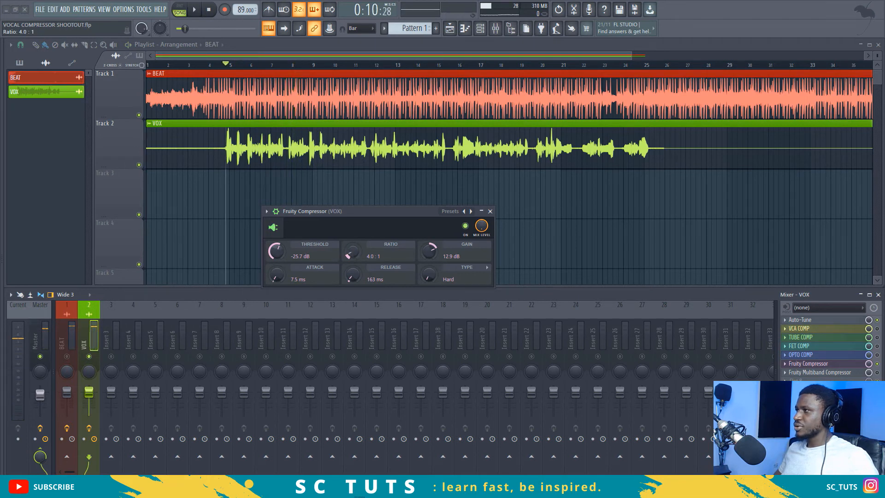
- Set the Fruity Compressor's ratio to 3.8:1, unmute the beat and audition the vocal in the mix
{"action": "key", "text": "space"}
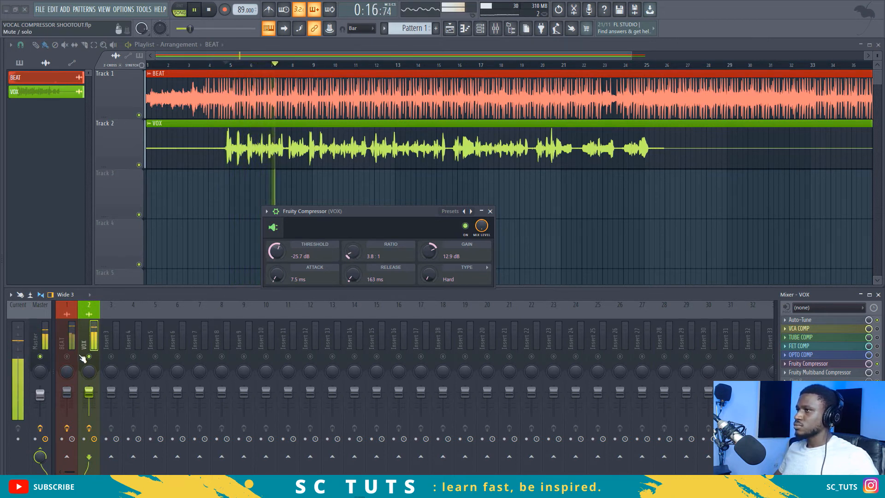
{"action": "key", "text": "space"}
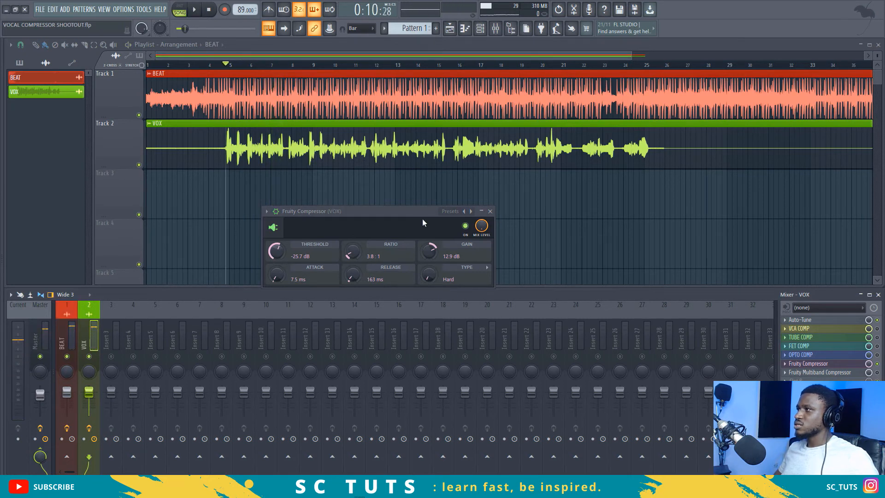
{"action": "left_click", "coordinate": [421, 211]}
{"action": "key", "text": "space"}
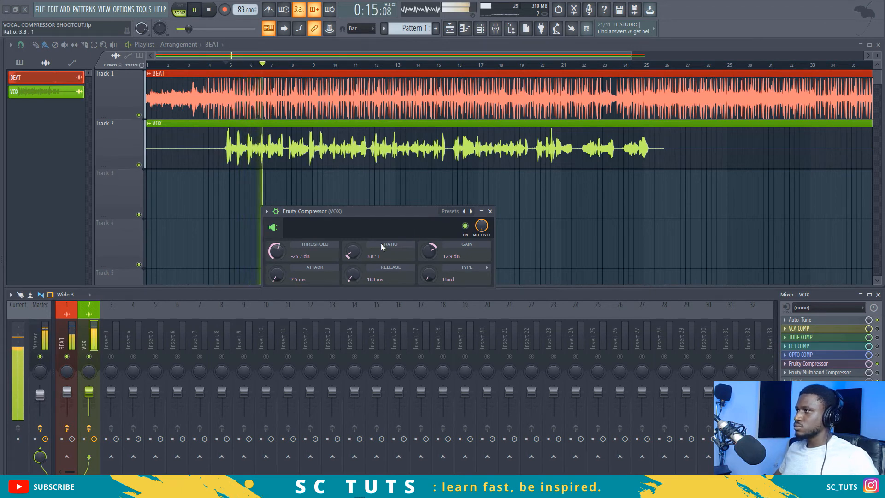
{"action": "key", "text": "space"}
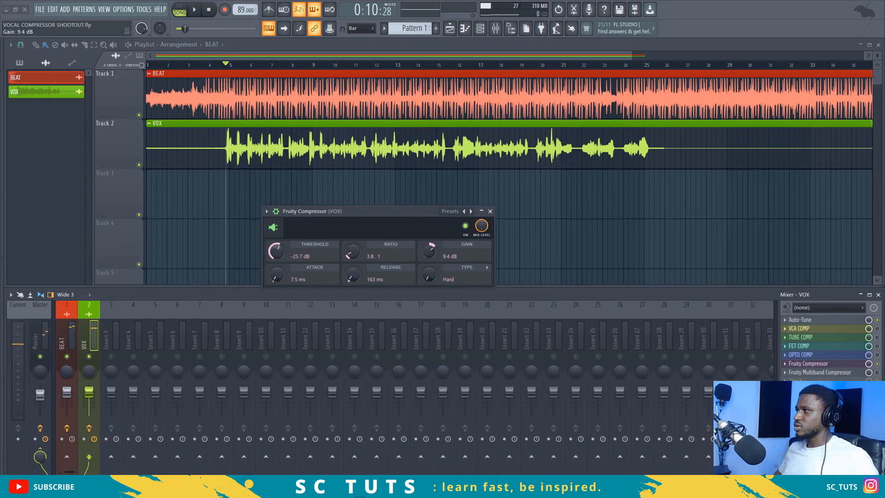
- Set the Fruity Compressor's makeup Gain to 11.0 dB while playing the vocal with the beat
{"action": "key", "text": "space"}
{"action": "left_click_drag", "start_coordinate": [429, 251], "coordinate": [430, 247]}
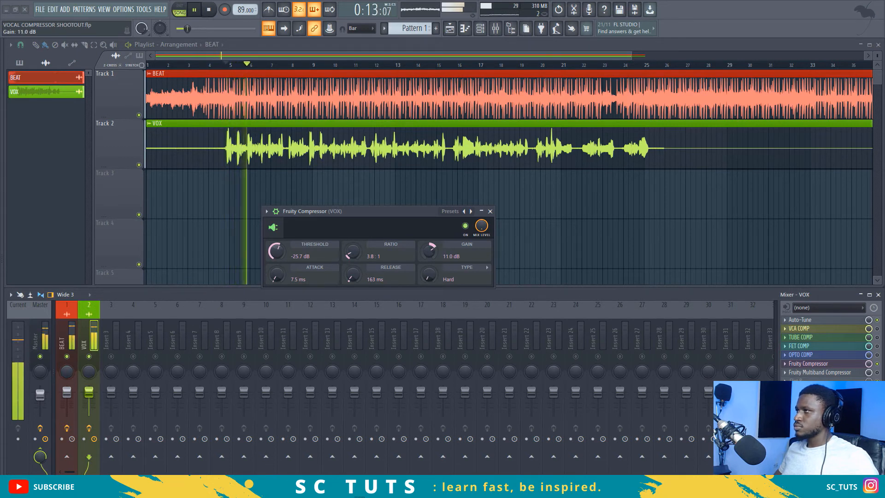
{"action": "key", "text": "space"}
{"action": "key", "text": "space"}
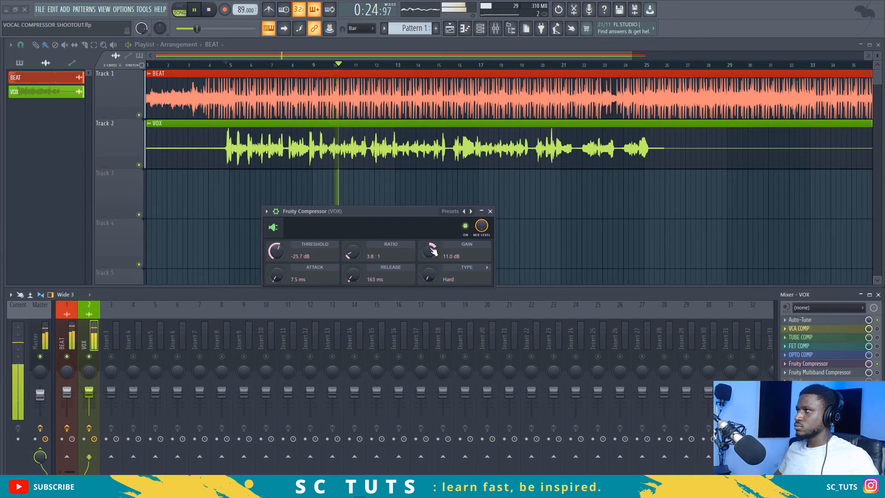
{"action": "key", "text": "space"}
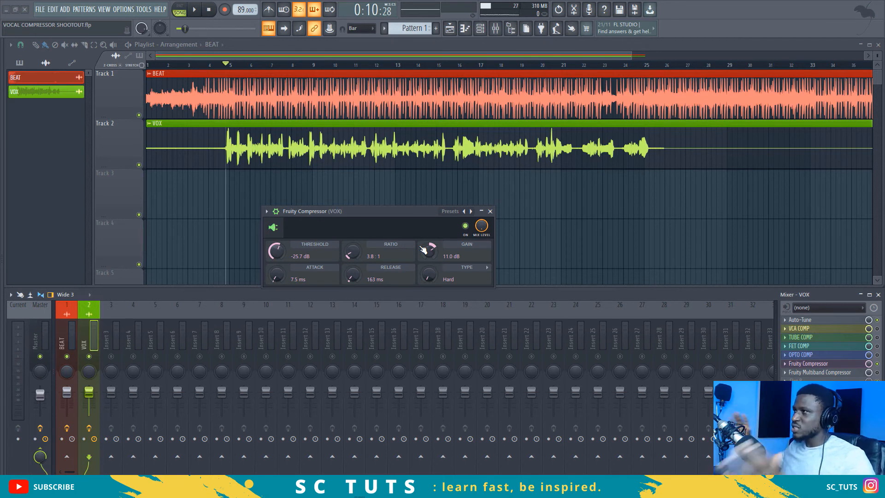
- Compare the vocal in the mix with the Fruity Compressor bypassed and enabled, leaving it enabled
{"action": "key", "text": "space"}
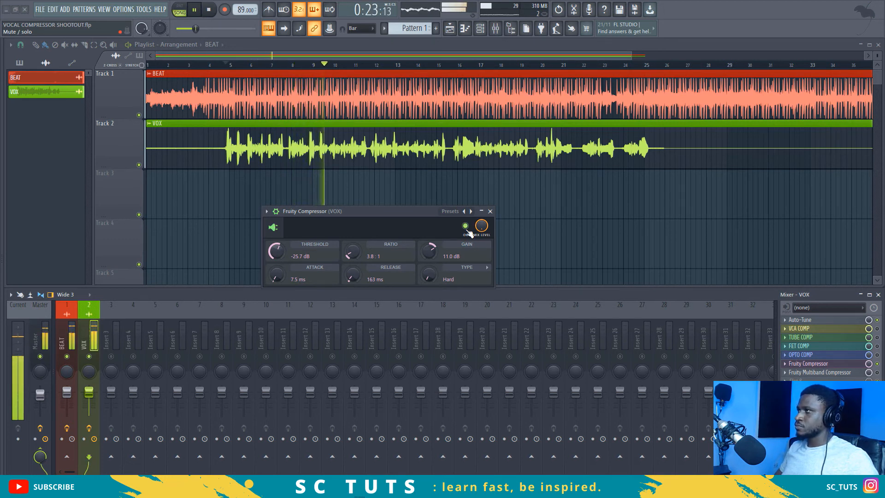
{"action": "key", "text": "space"}
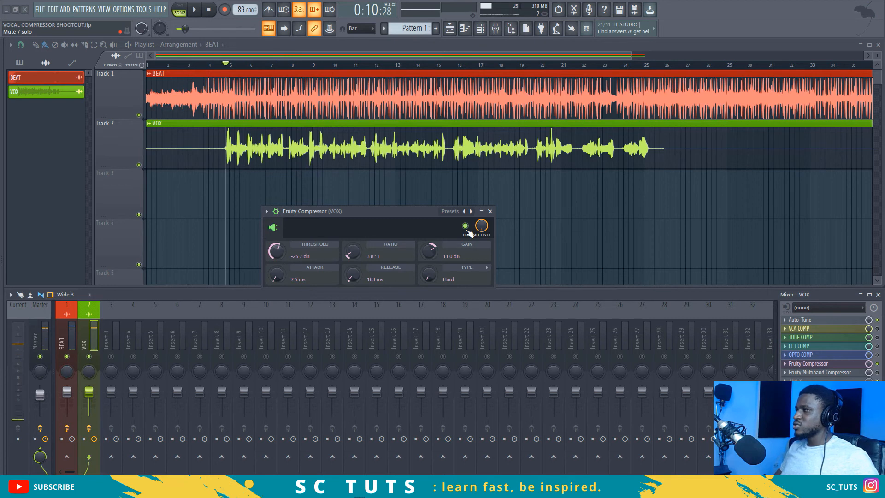
{"action": "key", "text": "space"}
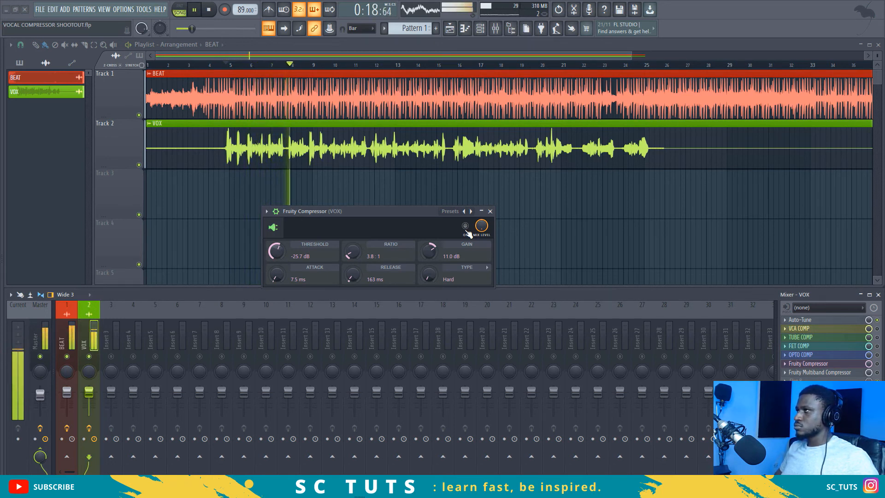
{"action": "left_click", "coordinate": [466, 226]}
{"action": "key", "text": "space"}
{"action": "key", "text": "space"}
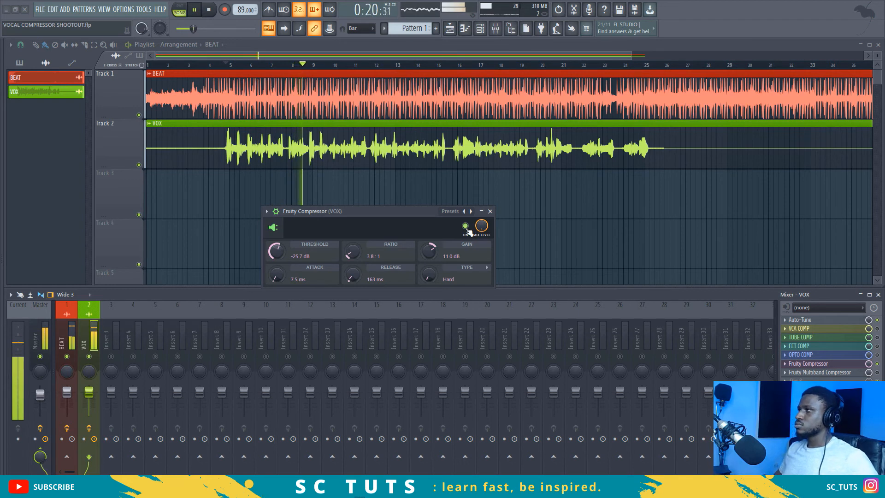
{"action": "key", "text": "space"}
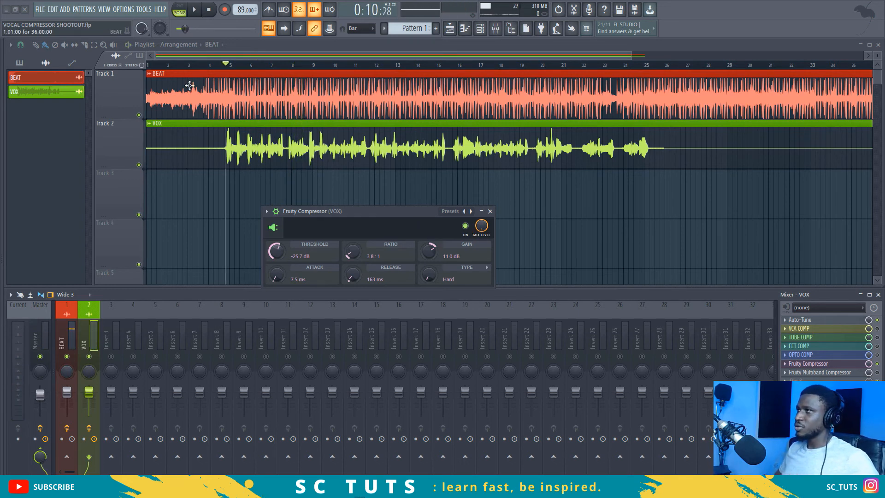
- Set the playback start to the vocal phrase ending between bars 7 and 8 and play it with the beat
{"action": "scroll", "coordinate": [227, 65], "scroll_direction": "up", "scroll_amount": 5}
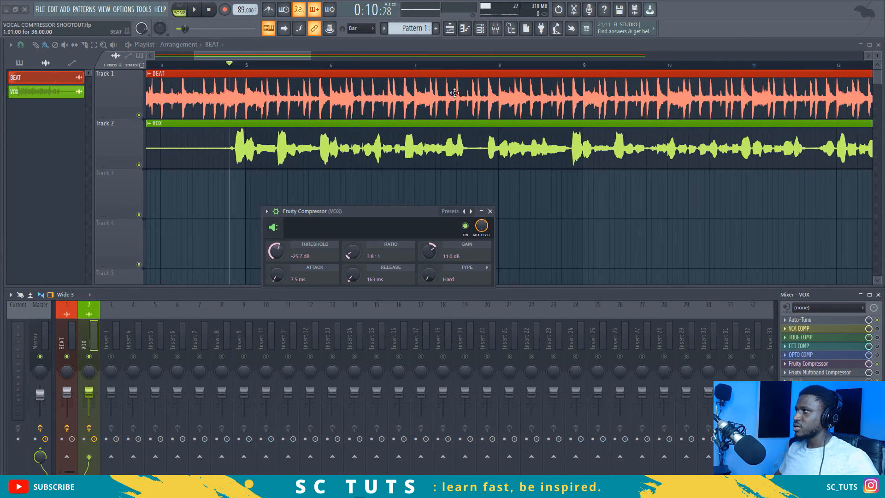
{"action": "left_click", "coordinate": [456, 67]}
{"action": "key", "text": "space"}
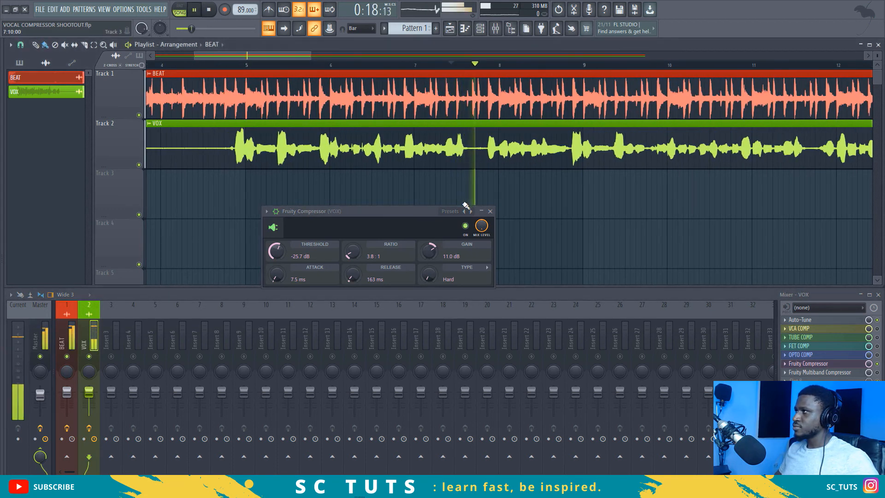
{"action": "key", "text": "space"}
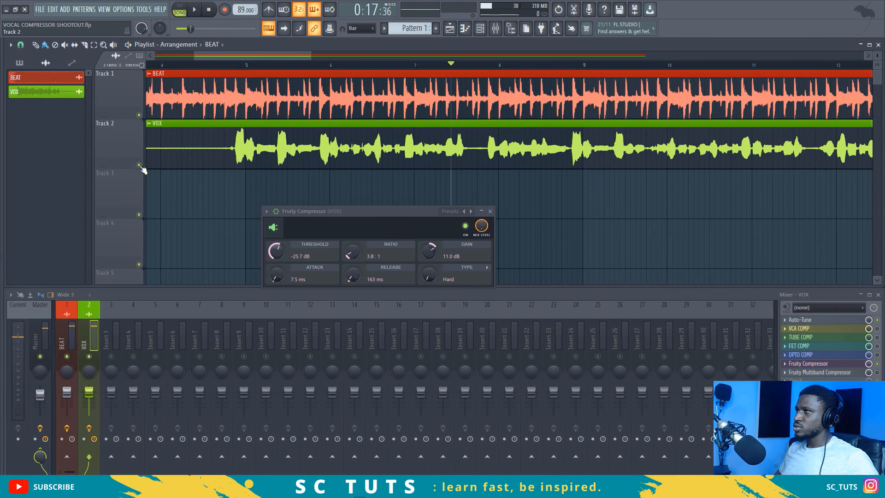
- Solo the vocal track and compare the phrase ending with the Fruity Compressor enabled and bypassed
{"action": "left_click", "coordinate": [139, 165]}
{"action": "right_click", "coordinate": [139, 165]}
{"action": "key", "text": "space"}
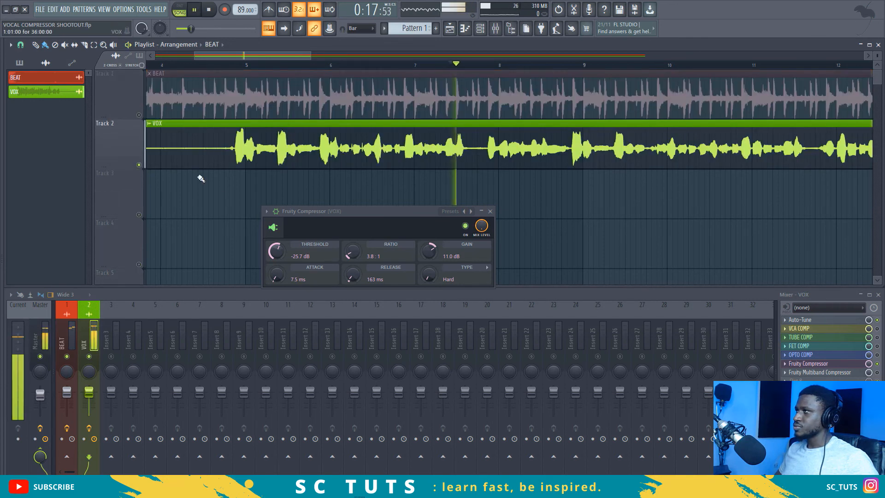
{"action": "key", "text": "space"}
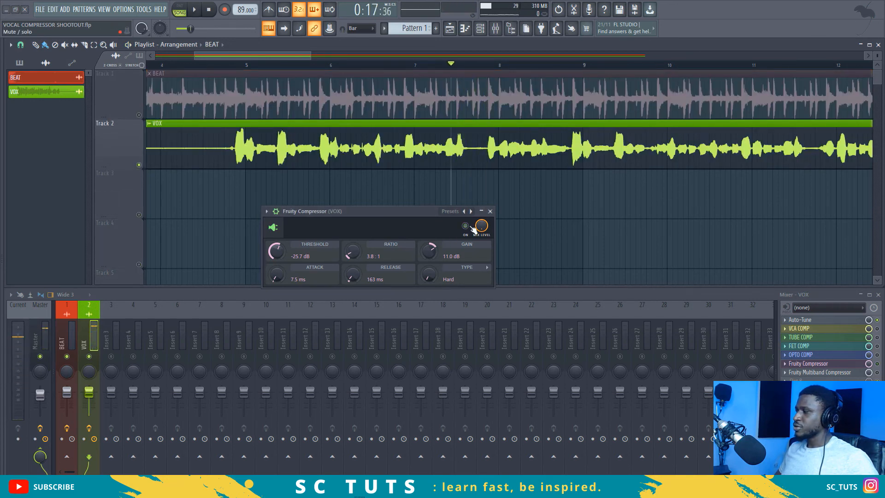
{"action": "key", "text": "space"}
{"action": "key", "text": "space"}
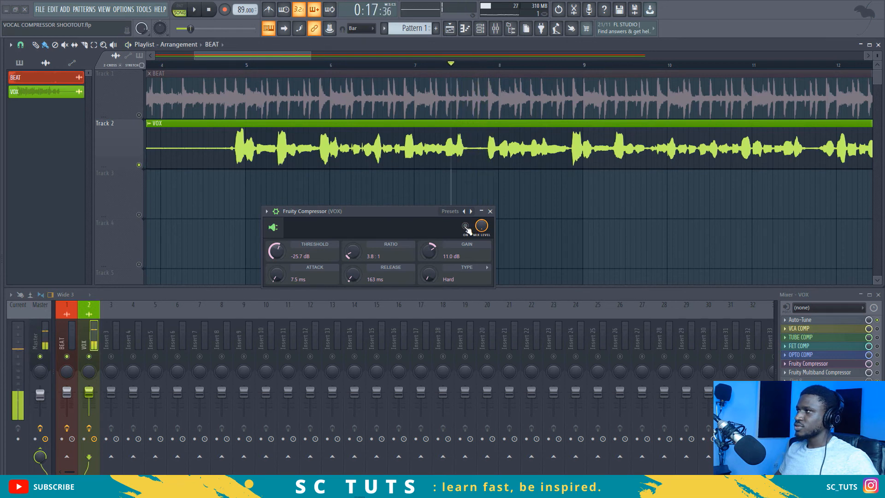
{"action": "left_click", "coordinate": [466, 226]}
{"action": "key", "text": "space"}
{"action": "key", "text": "space"}
{"action": "key", "text": "space"}
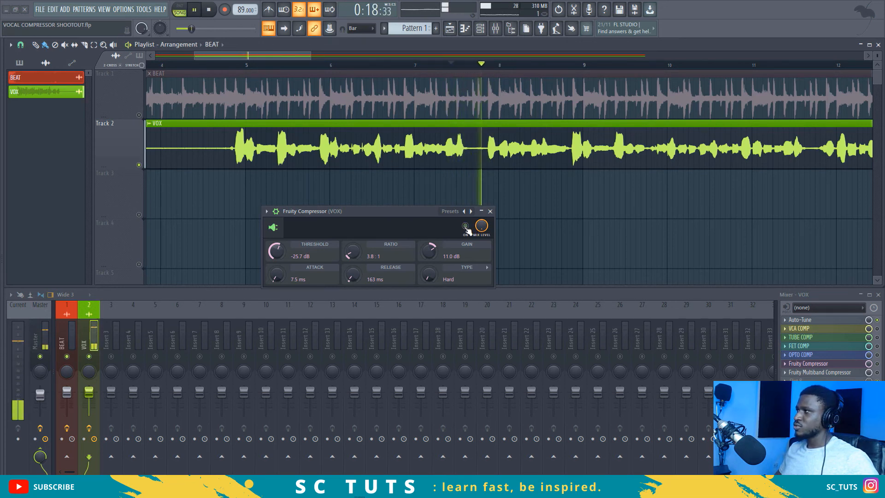
{"action": "key", "text": "space"}
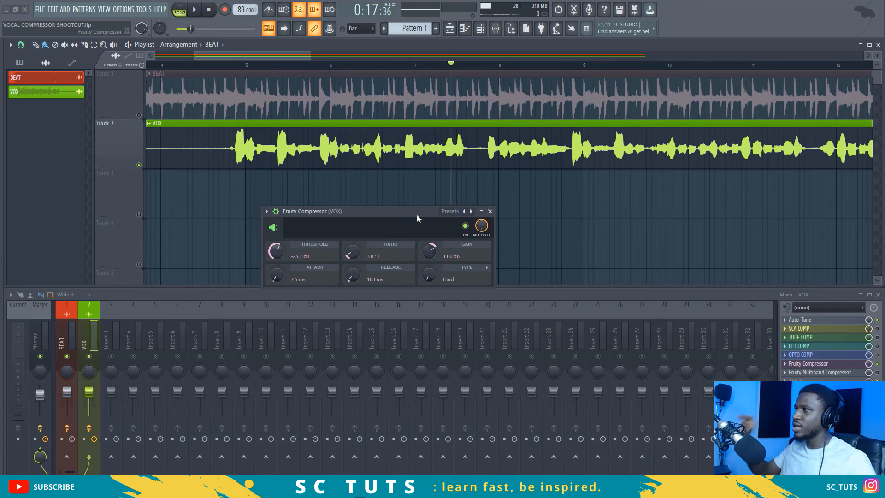
- Bring the beat track back in and audition the vocal through the CLA-76 from just before its first phrase
{"action": "left_click", "coordinate": [139, 115]}
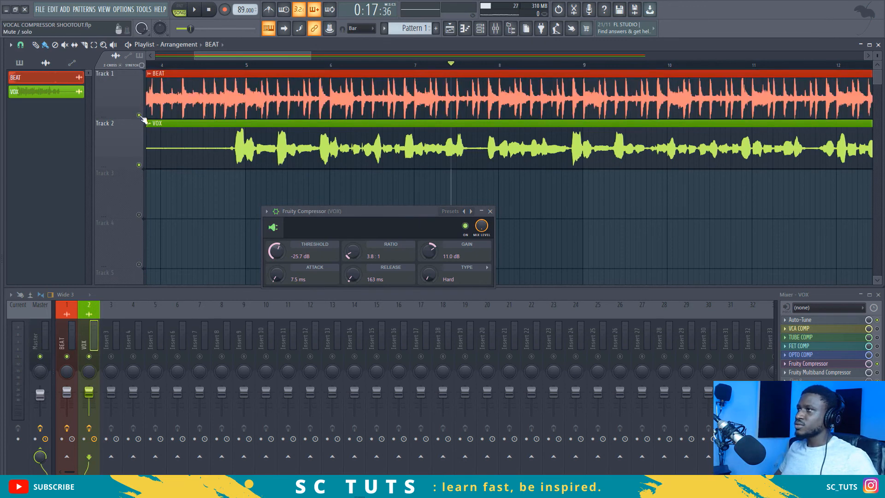
{"action": "scroll", "coordinate": [239, 68], "scroll_direction": "down", "scroll_amount": 3}
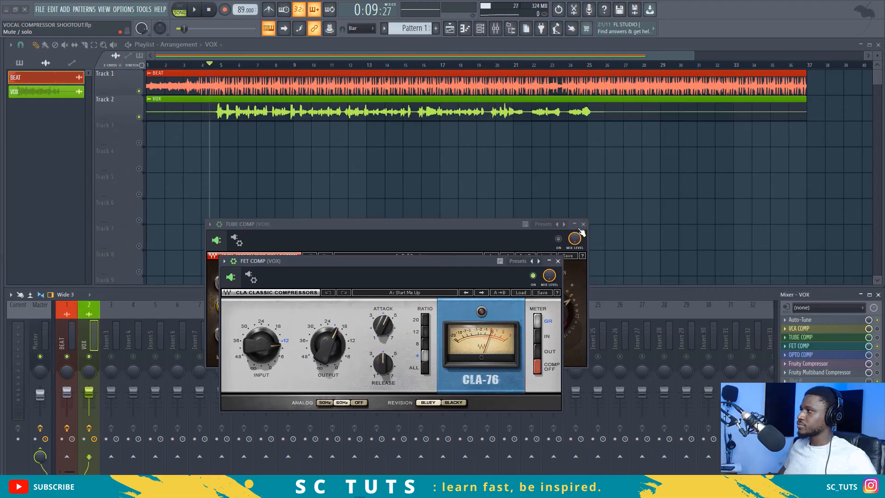
{"action": "left_click_drag", "start_coordinate": [429, 259], "coordinate": [436, 242]}
{"action": "key", "text": "space"}
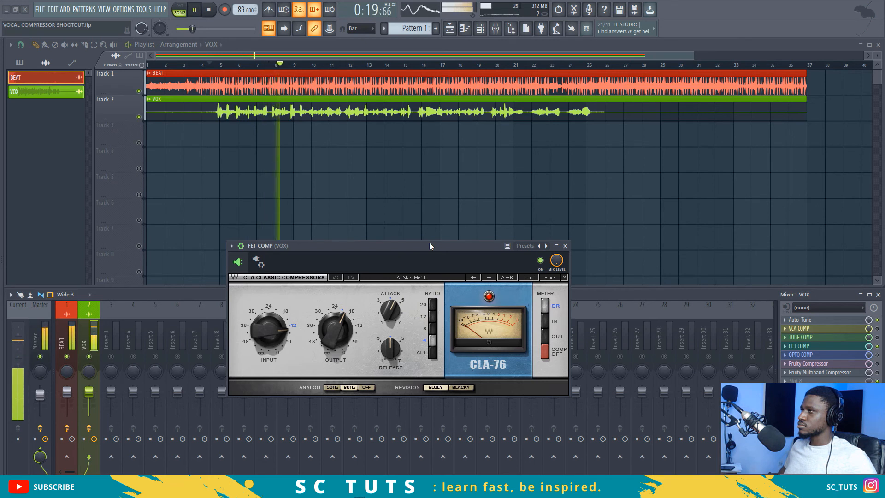
{"action": "key", "text": "space"}
{"action": "key", "text": "space"}
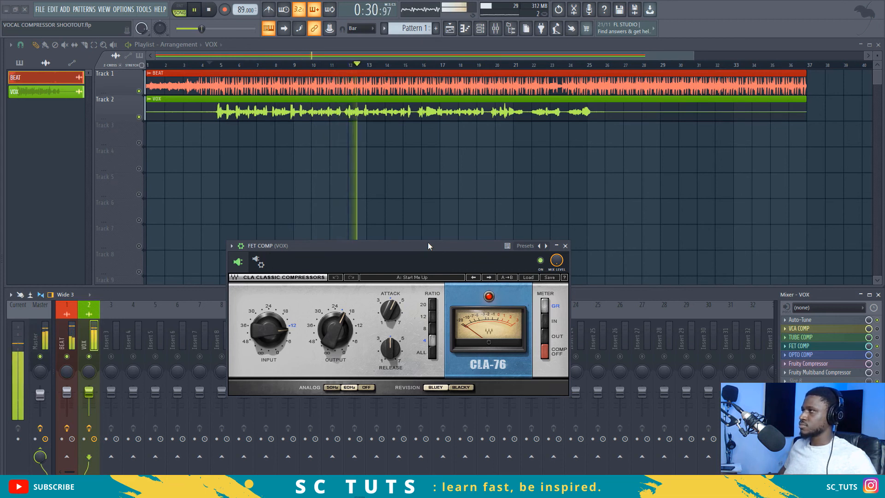
{"action": "key", "text": "space"}
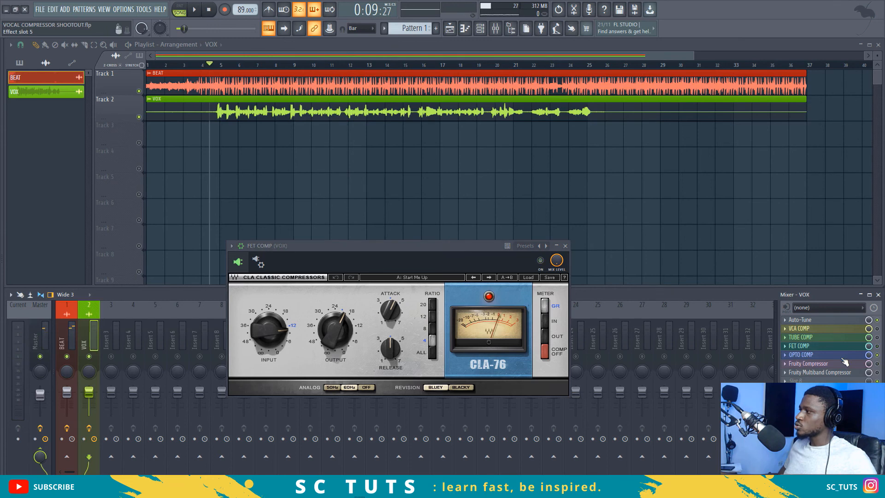
- Switch the vocal from the CLA-76 to the CLA-2A in OPTO COMP and play the same passage with the beat
{"action": "left_click", "coordinate": [845, 358]}
{"action": "left_click", "coordinate": [564, 248]}
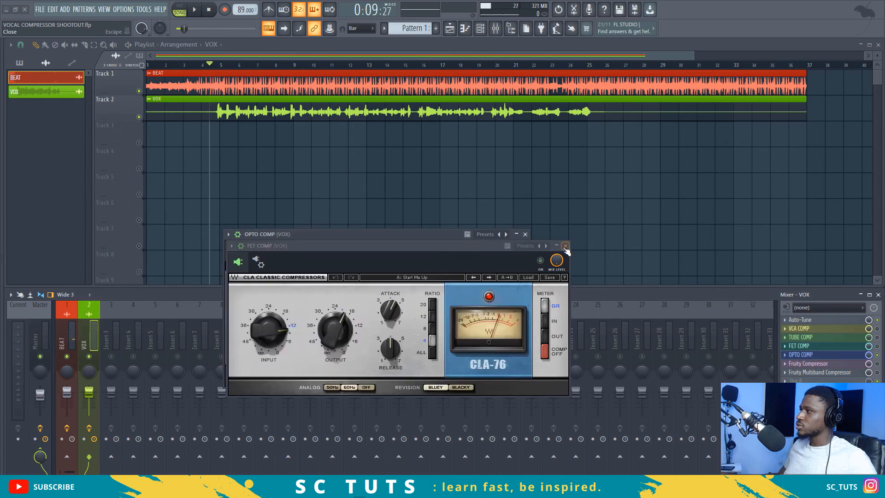
{"action": "left_click_drag", "start_coordinate": [397, 234], "coordinate": [446, 256]}
{"action": "key", "text": "space"}
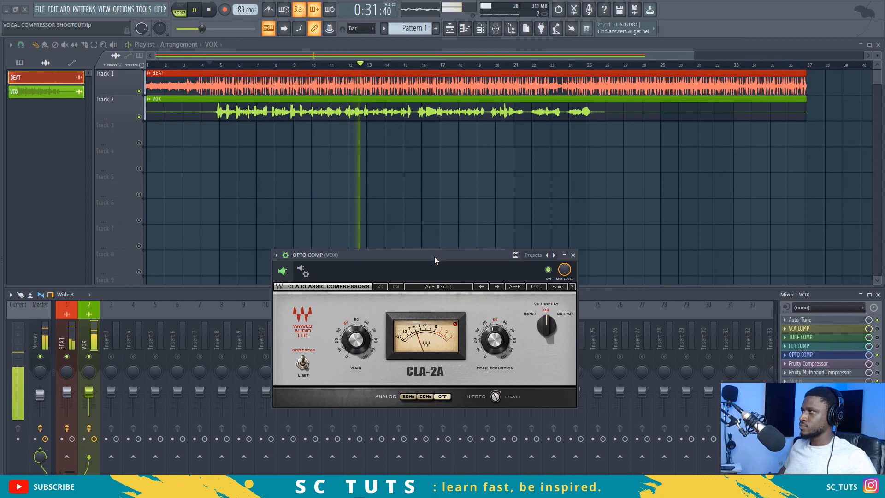
{"action": "key", "text": "space"}
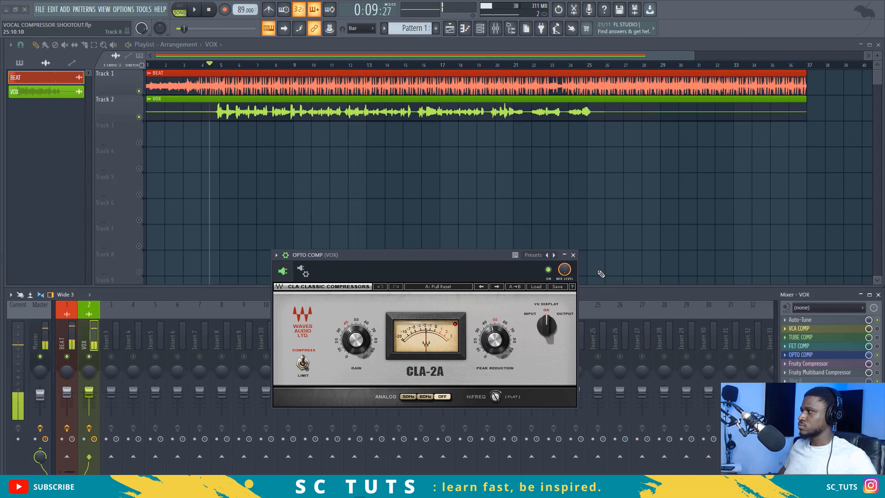
- Switch the vocal from the CLA-2A to the Fruity Compressor and play the same passage with the beat
{"action": "left_click", "coordinate": [573, 255]}
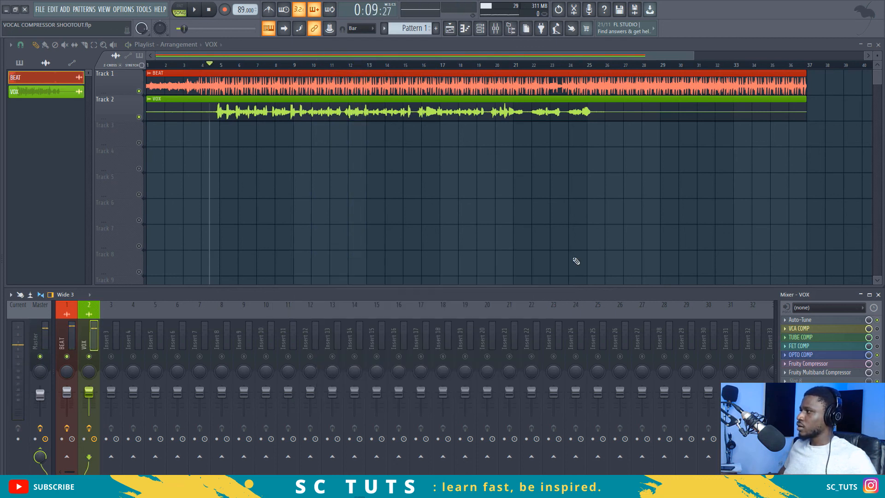
{"action": "left_click", "coordinate": [843, 364]}
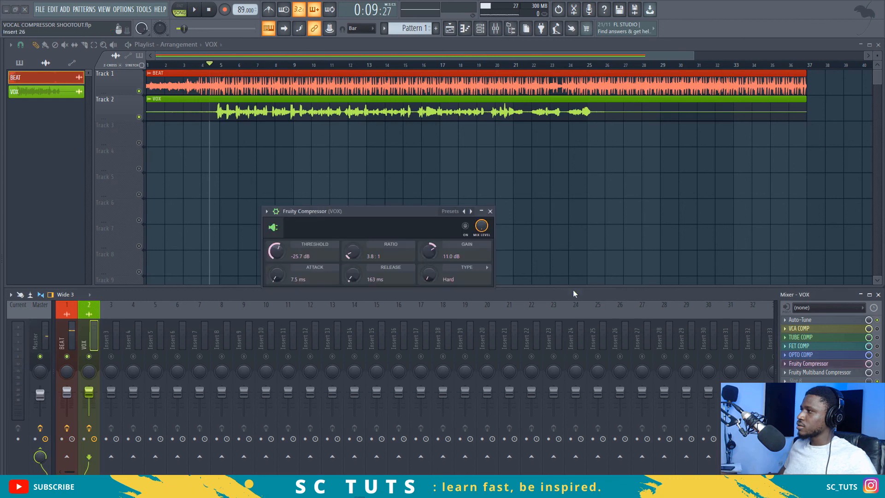
{"action": "left_click_drag", "start_coordinate": [403, 218], "coordinate": [400, 233]}
{"action": "key", "text": "space"}
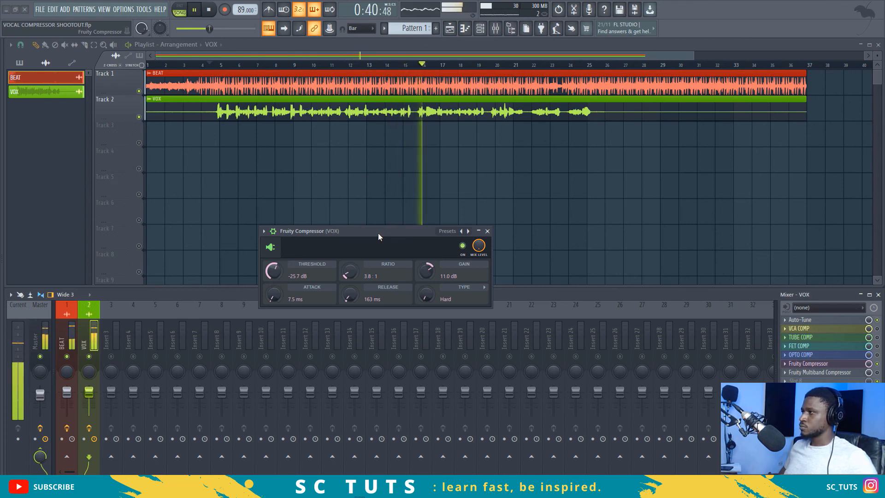
{"action": "key", "text": "space"}
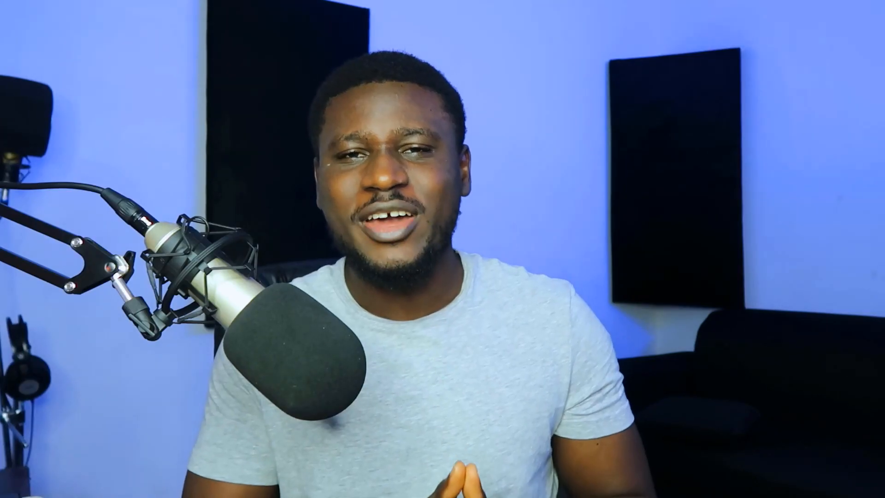